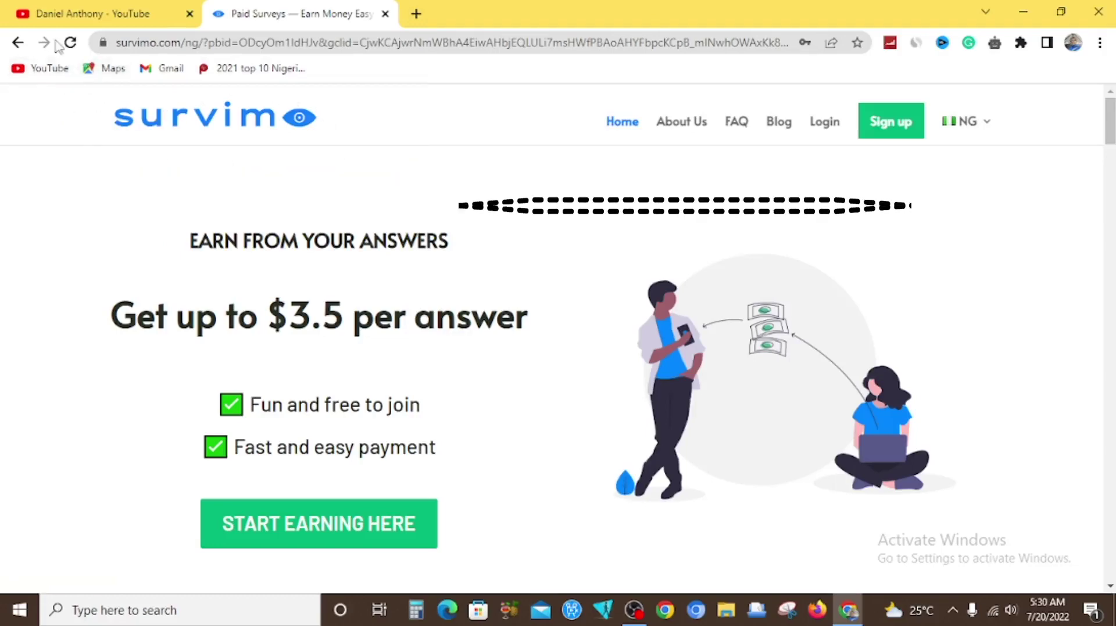
Subscribe to the YouTube channel and set its bell notifications to All
{"action": "left_click", "coordinate": [80, 16]}
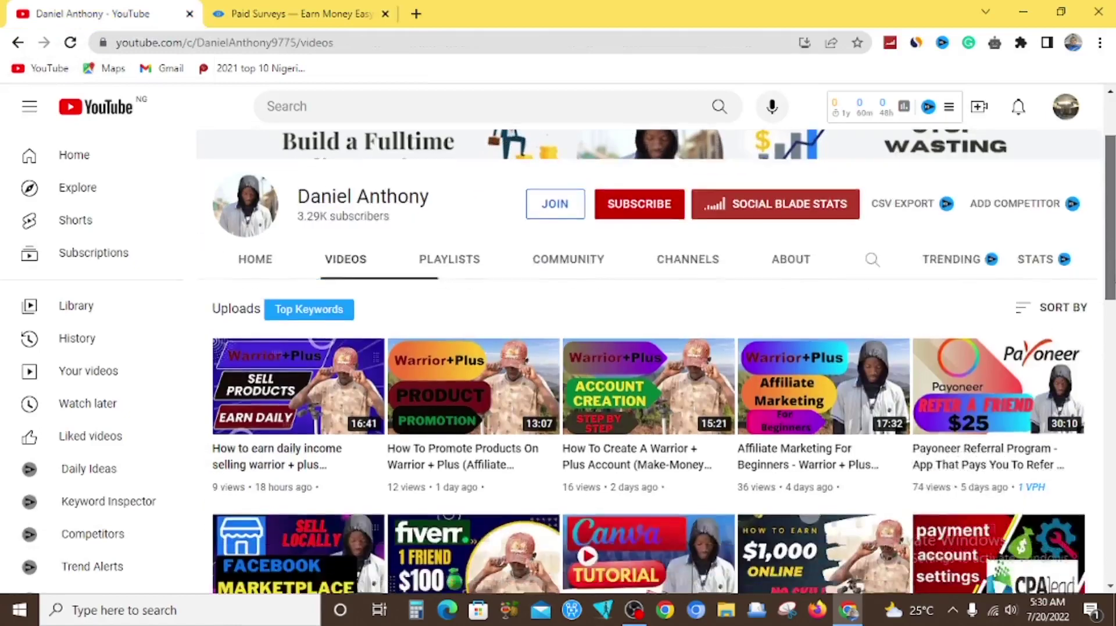
{"action": "left_click_drag", "start_coordinate": [1110, 249], "coordinate": [1107, 216]}
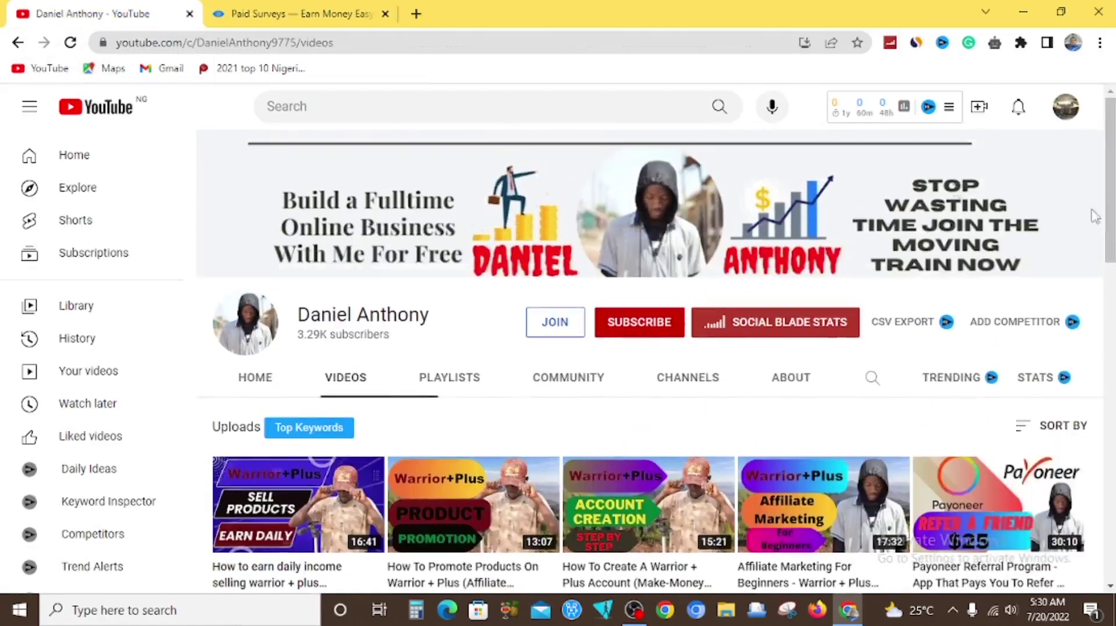
{"action": "left_click", "coordinate": [646, 324]}
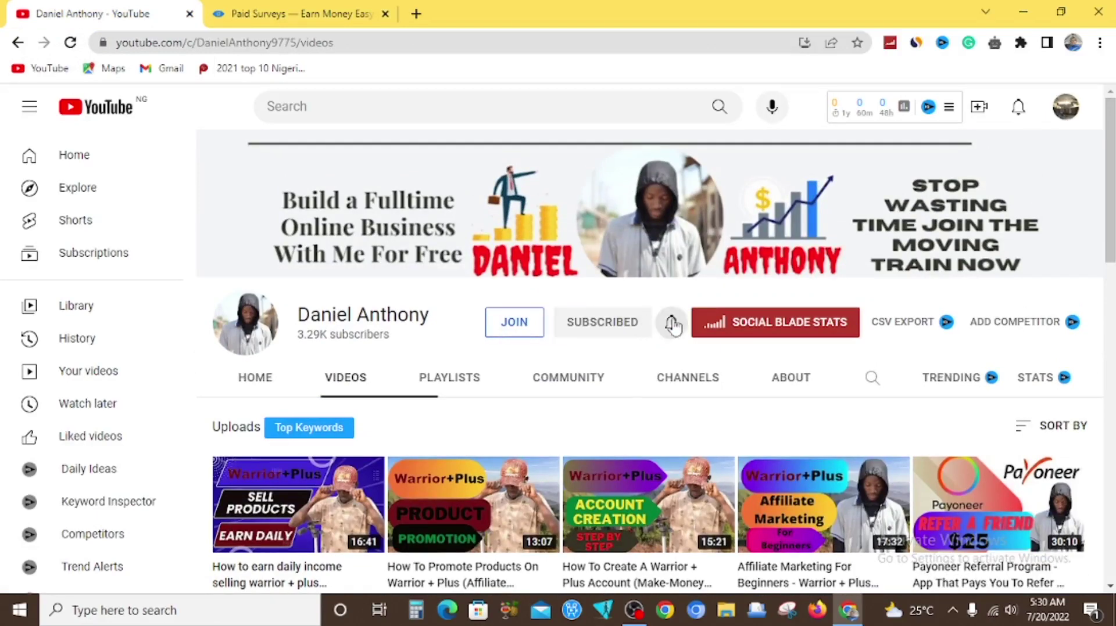
{"action": "left_click", "coordinate": [671, 323]}
{"action": "left_click", "coordinate": [700, 363]}
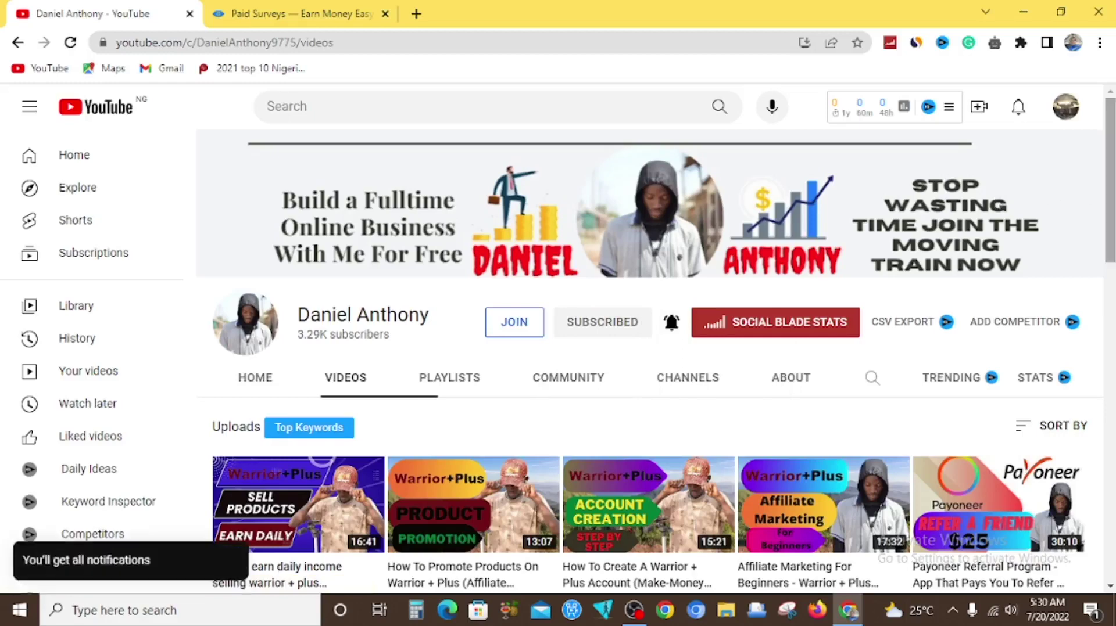
Scroll through the channel's videos, then return to the Survimo homepage
{"action": "left_click_drag", "start_coordinate": [1109, 182], "coordinate": [1095, 494]}
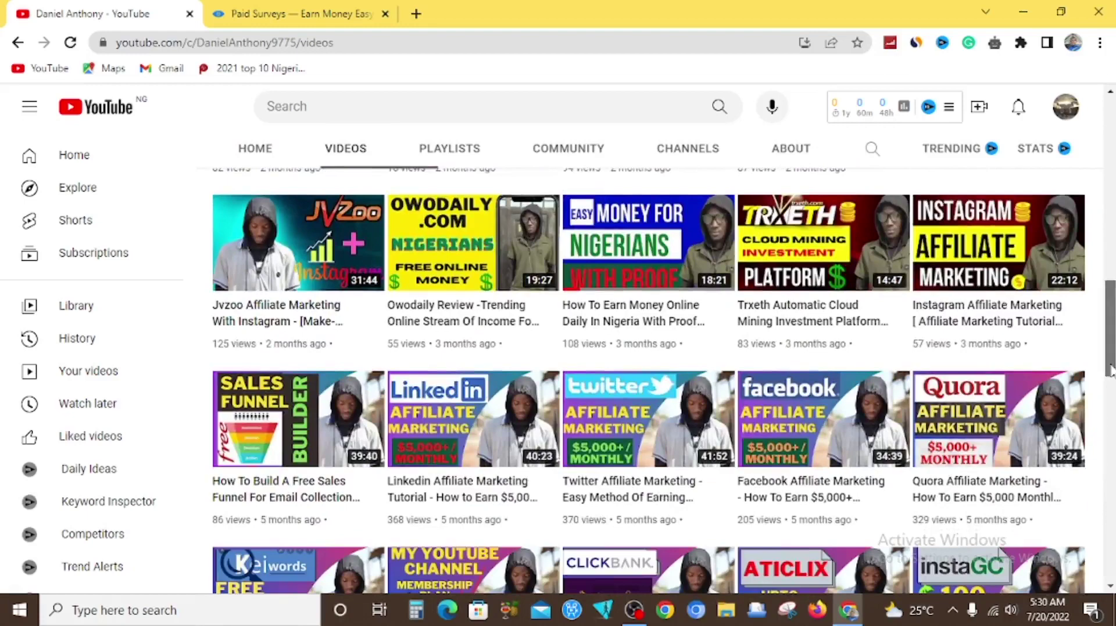
{"action": "mouse_move", "coordinate": [1109, 372]}
{"action": "left_mouse_down"}
{"action": "mouse_move", "coordinate": [1102, 487]}
{"action": "mouse_move", "coordinate": [1102, 459]}
{"action": "left_mouse_up"}
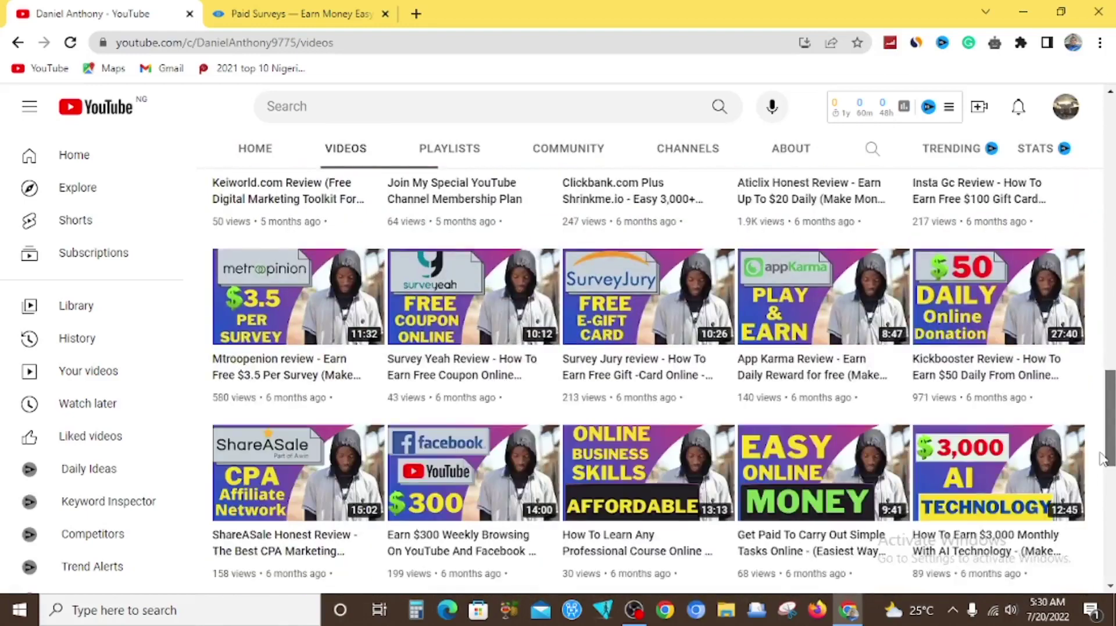
{"action": "left_click_drag", "start_coordinate": [1102, 459], "coordinate": [1106, 223]}
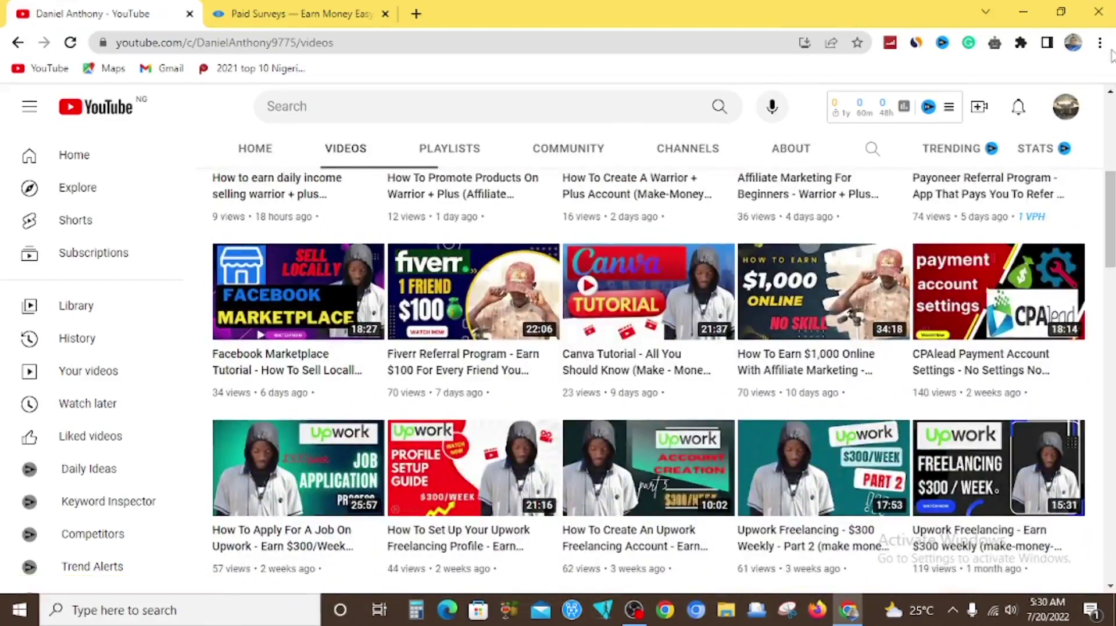
{"action": "left_click", "coordinate": [295, 14]}
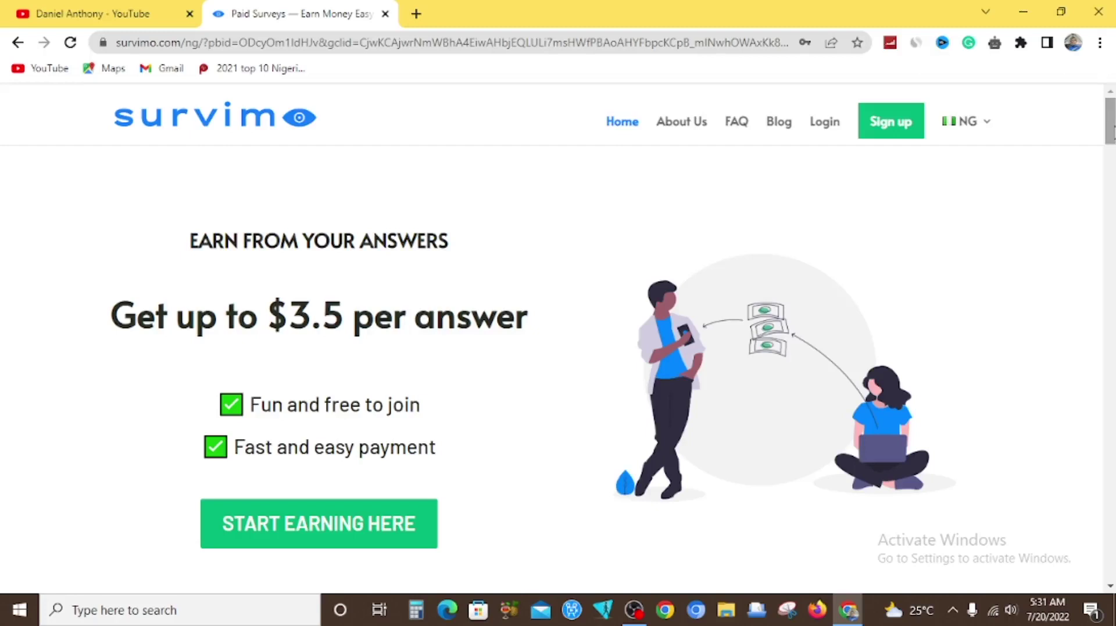
{"action": "left_click_drag", "start_coordinate": [1111, 132], "coordinate": [1108, 177]}
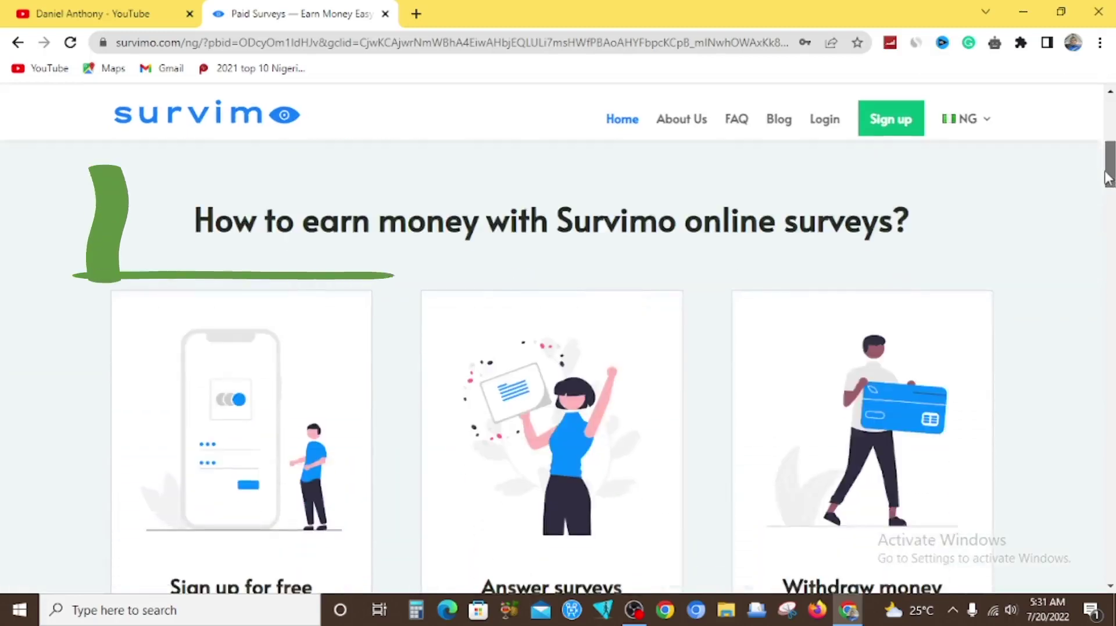
{"action": "left_click_drag", "start_coordinate": [1107, 177], "coordinate": [1106, 197]}
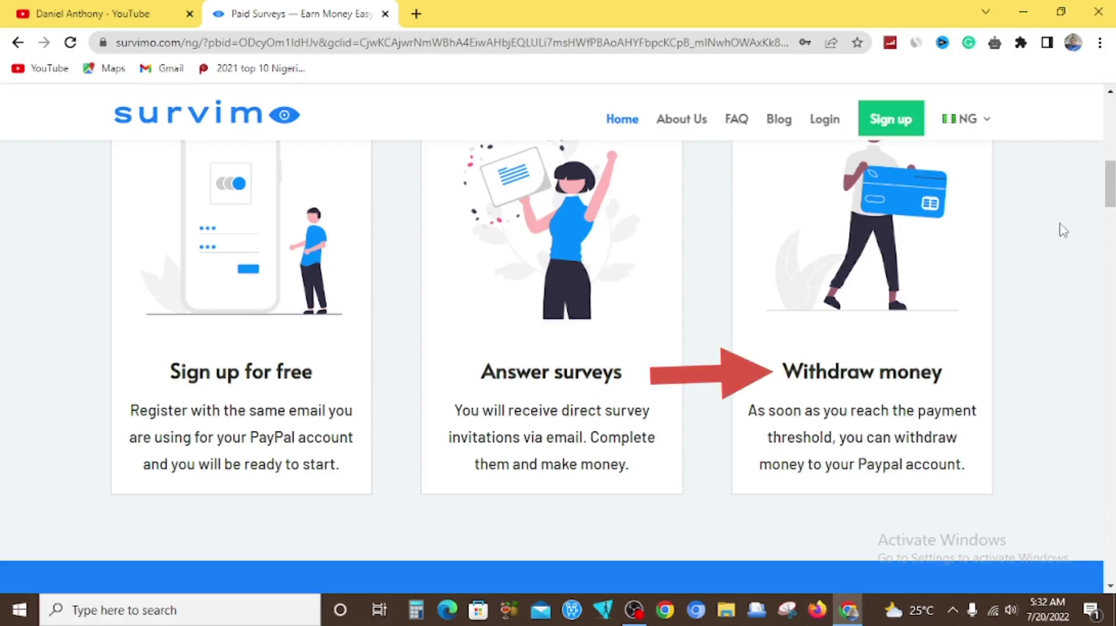
{"action": "left_click_drag", "start_coordinate": [1107, 193], "coordinate": [1107, 226]}
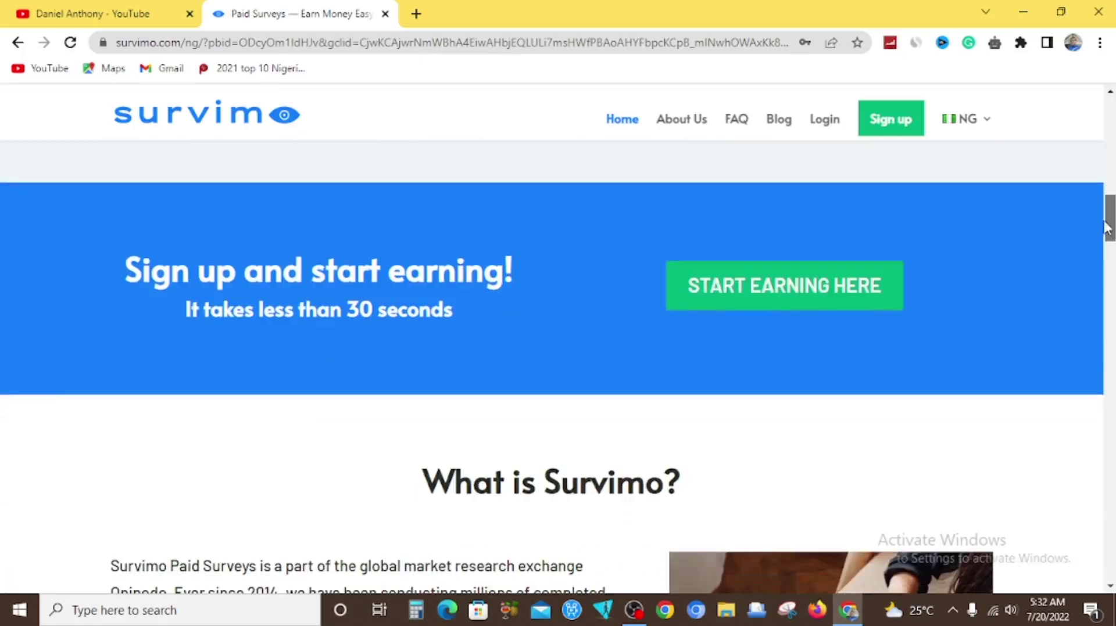
{"action": "mouse_move", "coordinate": [96, 217]}
{"action": "left_mouse_down"}
{"action": "mouse_move", "coordinate": [136, 348]}
{"action": "mouse_move", "coordinate": [551, 344]}
{"action": "left_mouse_up"}
{"action": "left_click_drag", "start_coordinate": [537, 219], "coordinate": [537, 282]}
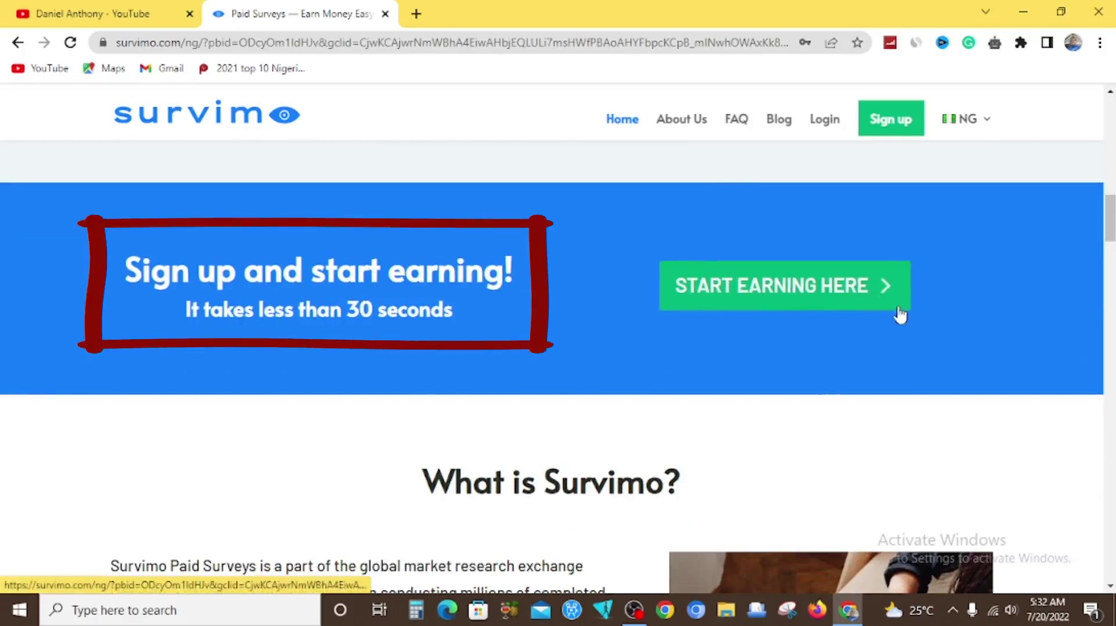
{"action": "left_click_drag", "start_coordinate": [1108, 217], "coordinate": [1108, 239]}
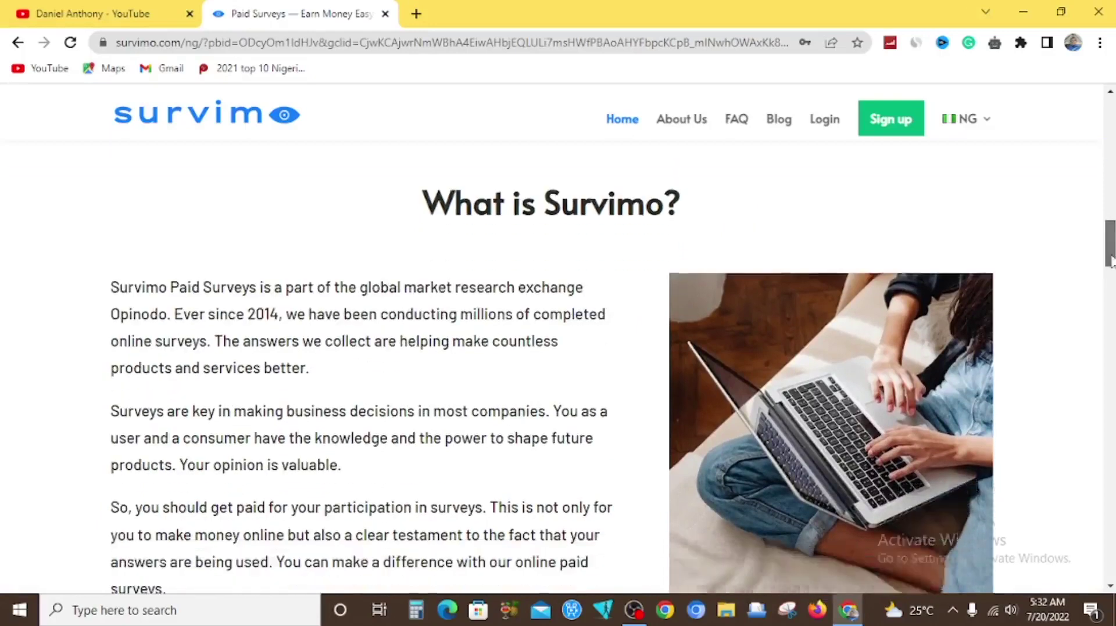
{"action": "left_click_drag", "start_coordinate": [1110, 256], "coordinate": [1110, 267]}
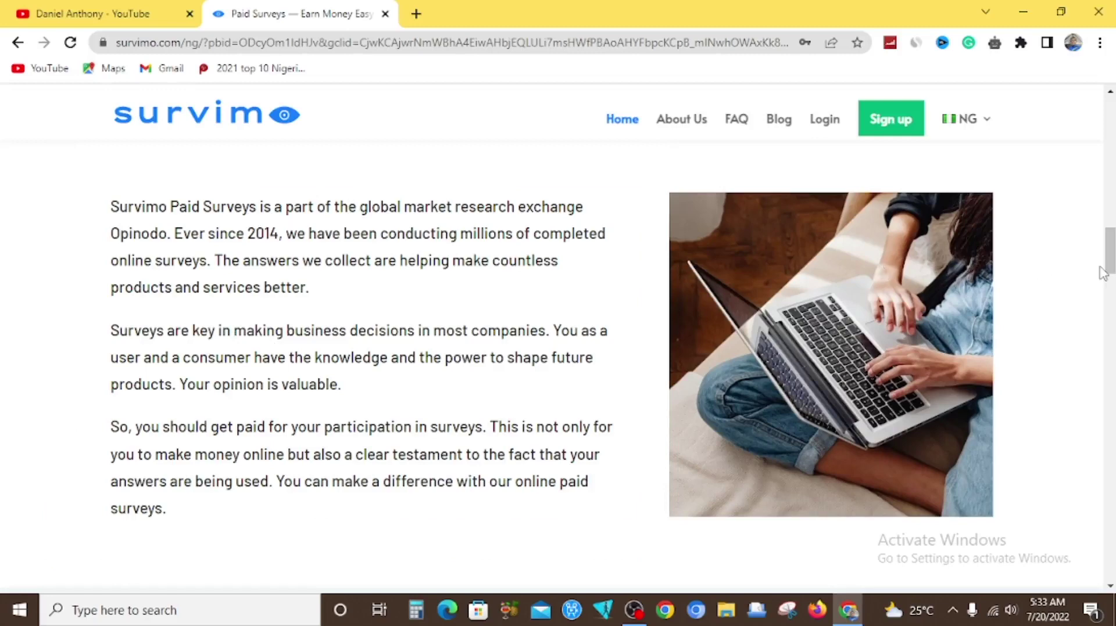
Scroll the Survimo home page and jump to the 'Earn money now' registration form
{"action": "mouse_move", "coordinate": [1106, 270]}
{"action": "left_mouse_down"}
{"action": "mouse_move", "coordinate": [1106, 323]}
{"action": "mouse_move", "coordinate": [1106, 309]}
{"action": "left_mouse_up"}
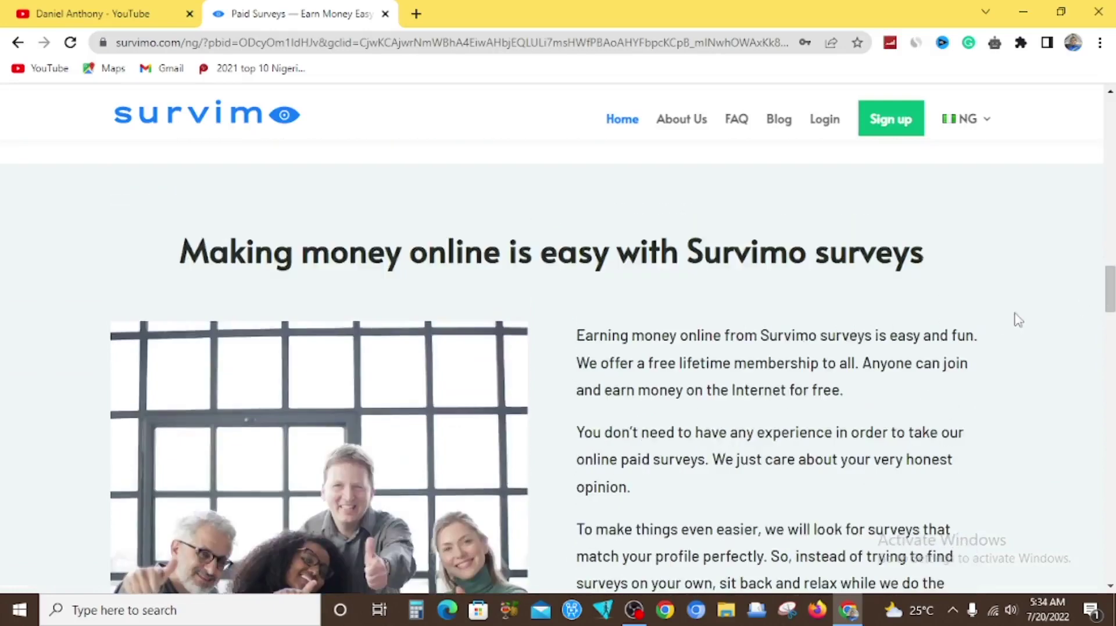
{"action": "left_click_drag", "start_coordinate": [1105, 292], "coordinate": [1084, 364]}
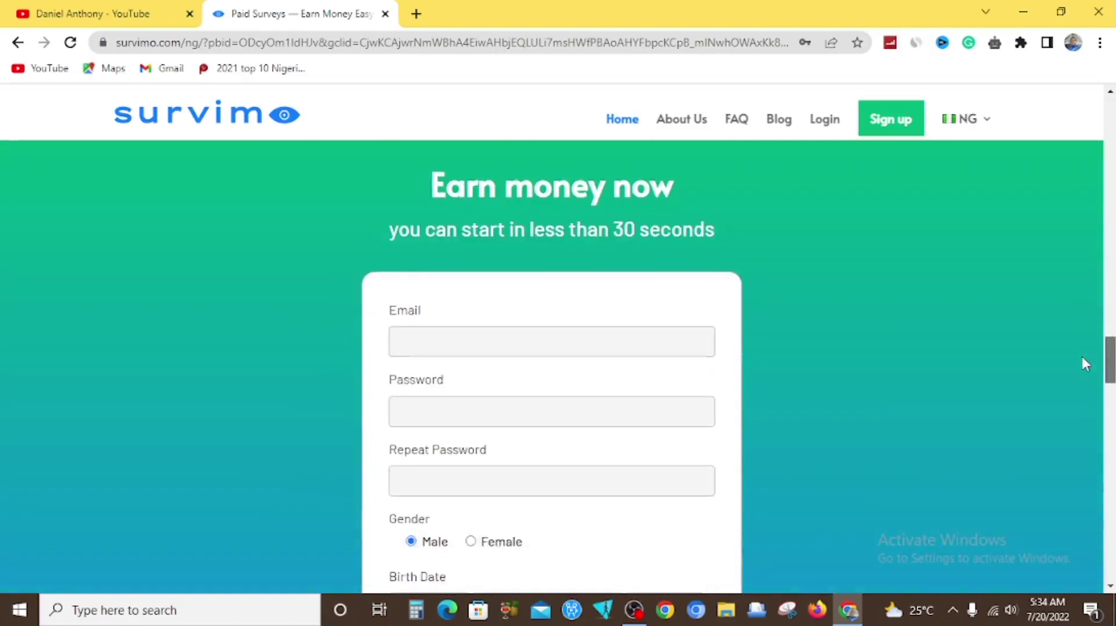
{"action": "scroll", "coordinate": [1081, 362], "scroll_direction": "down", "scroll_amount": 2}
{"action": "scroll", "coordinate": [1076, 368], "scroll_direction": "down", "scroll_amount": 6}
{"action": "scroll", "coordinate": [1067, 389], "scroll_direction": "up", "scroll_amount": 3}
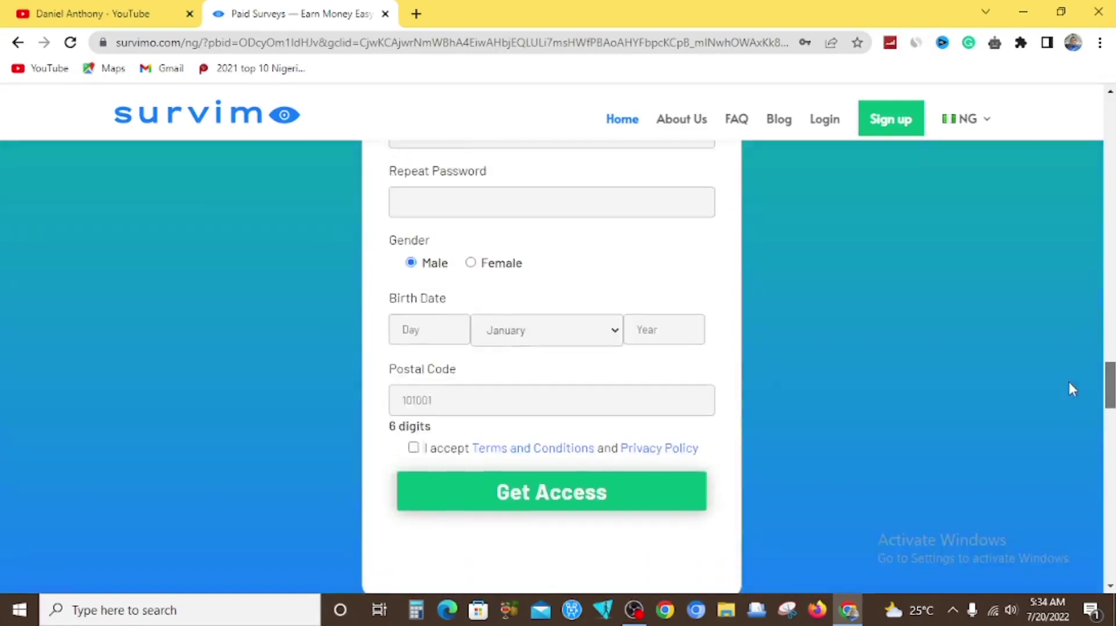
{"action": "scroll", "coordinate": [1070, 366], "scroll_direction": "up", "scroll_amount": 5}
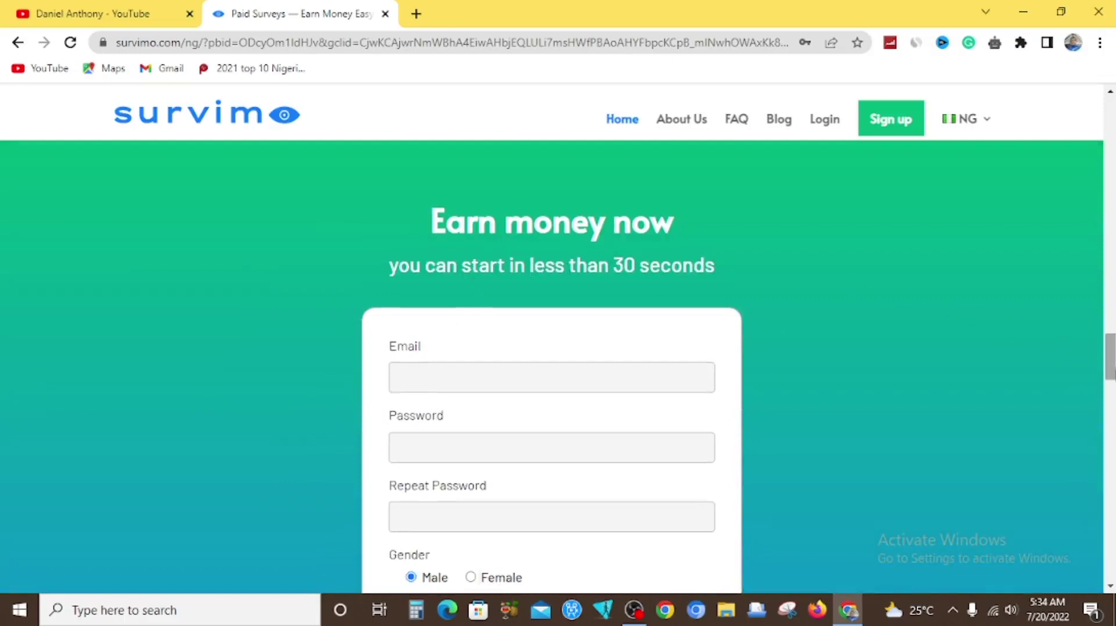
{"action": "scroll", "coordinate": [1111, 358], "scroll_direction": "down", "scroll_amount": 1}
{"action": "scroll", "coordinate": [1111, 357], "scroll_direction": "up", "scroll_amount": 2}
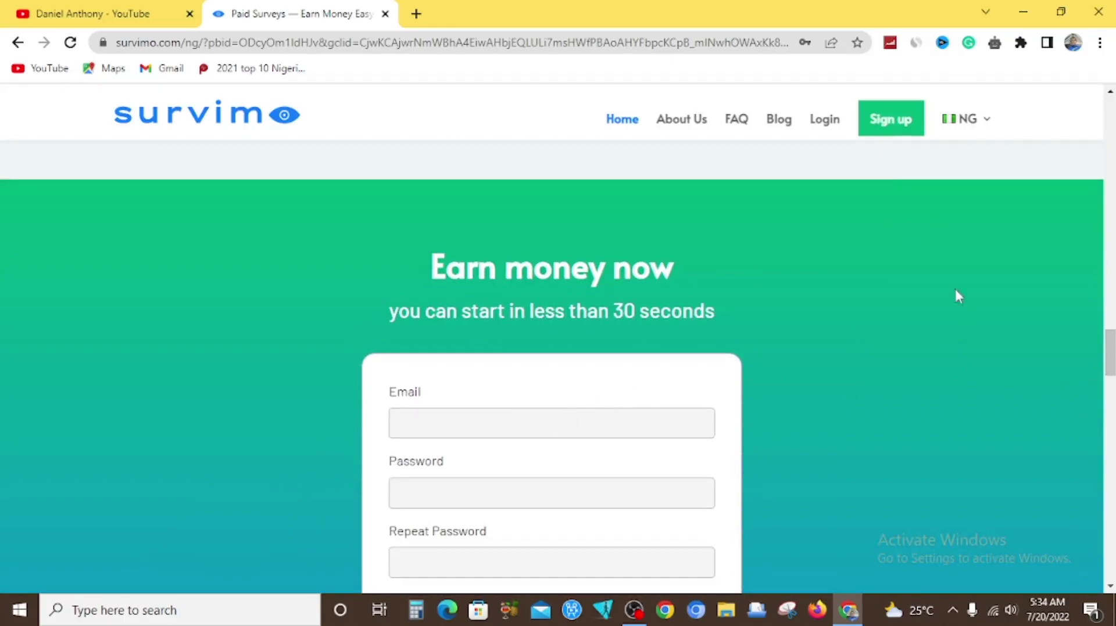
{"action": "left_click", "coordinate": [896, 131]}
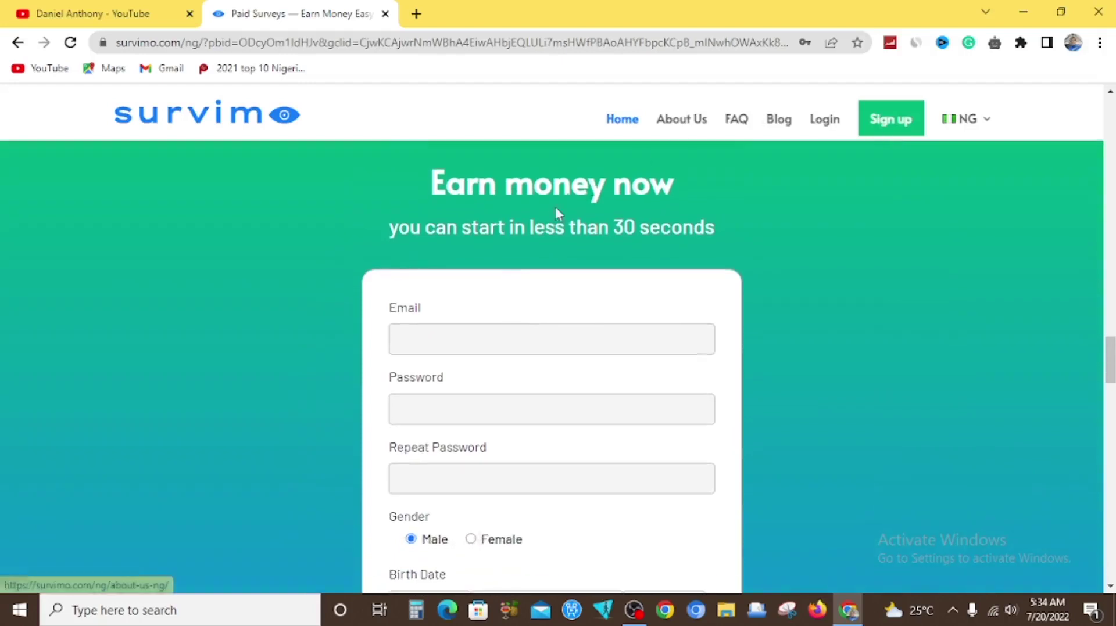
{"action": "left_click", "coordinate": [527, 343]}
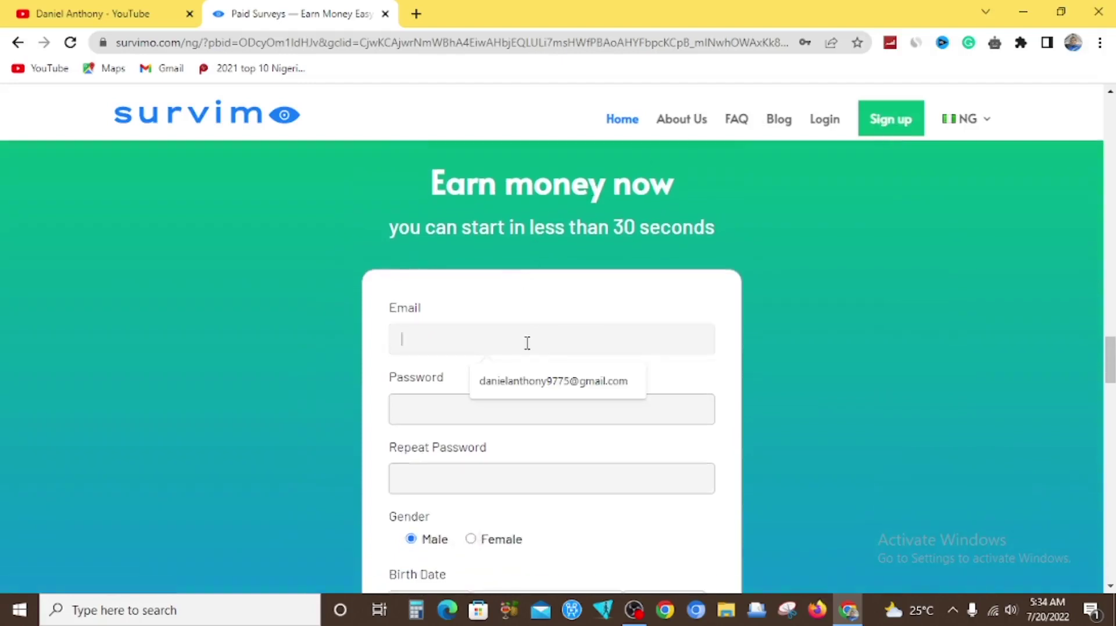
{"action": "left_click", "coordinate": [504, 422]}
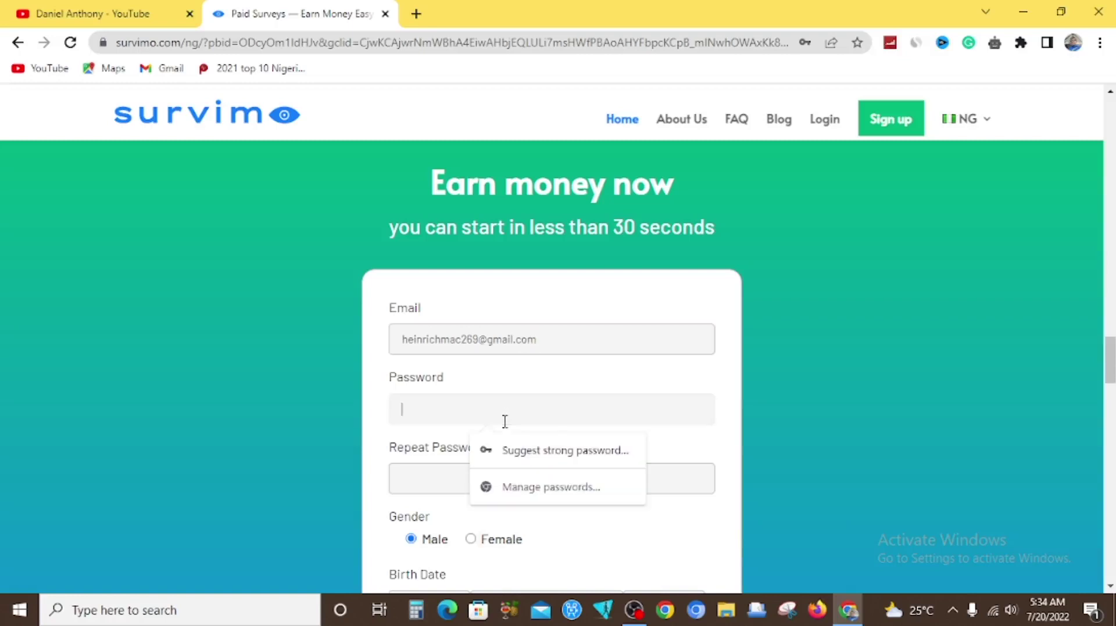
{"action": "left_click", "coordinate": [430, 476]}
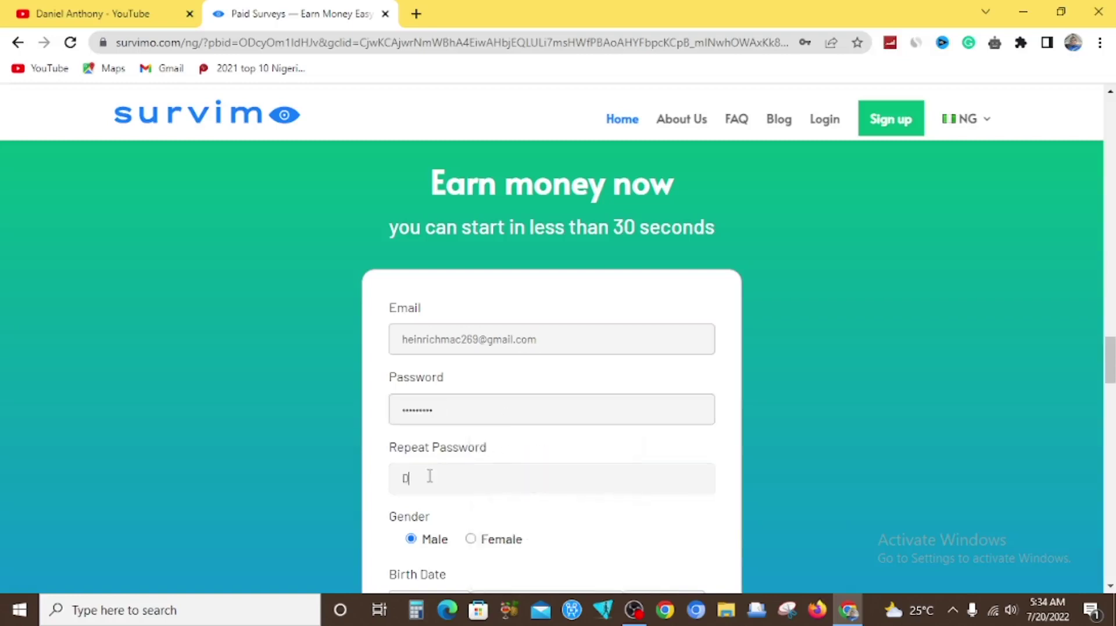
Fill postal code 900101 from the suggestion and accept the Terms and Privacy Policy
{"action": "scroll", "coordinate": [664, 584], "scroll_direction": "down", "scroll_amount": 5}
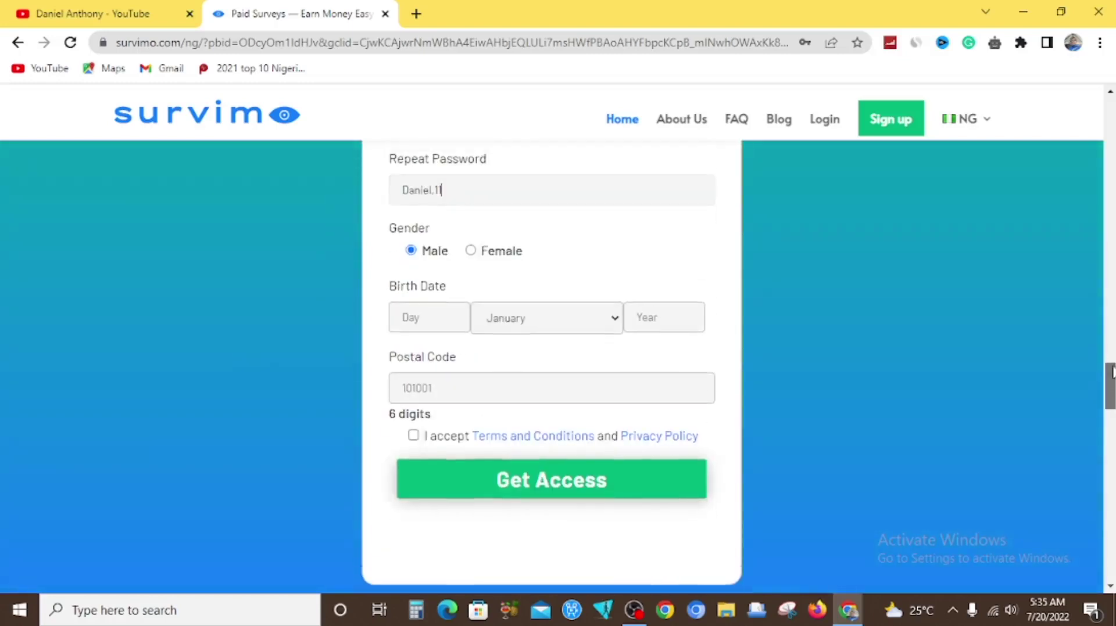
{"action": "scroll", "coordinate": [664, 583], "scroll_direction": "up", "scroll_amount": 2}
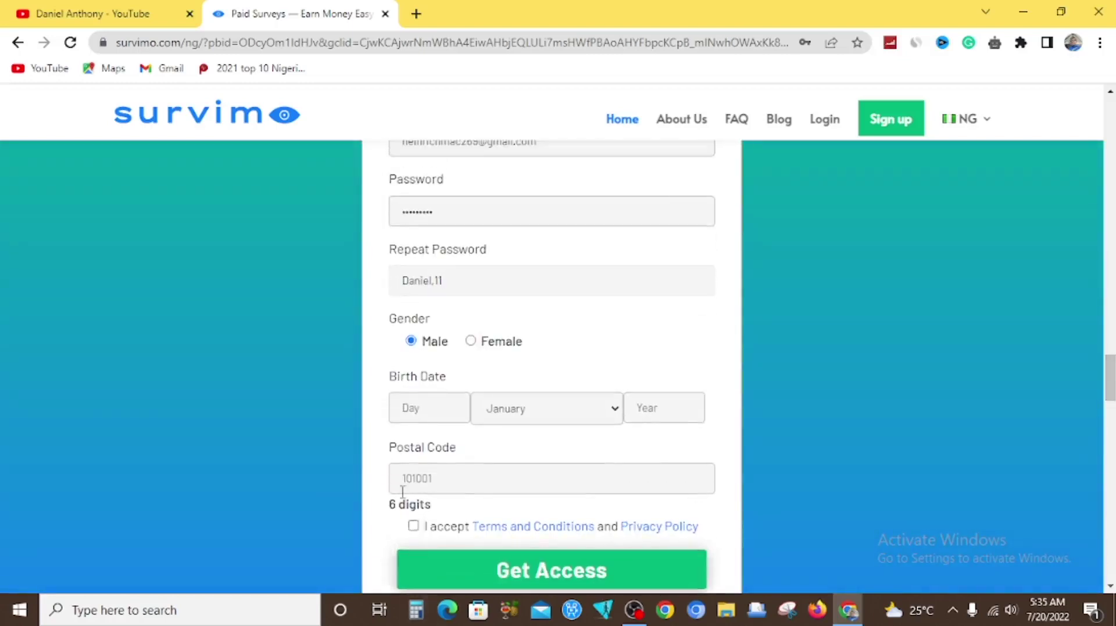
{"action": "mouse_move", "coordinate": [427, 317]}
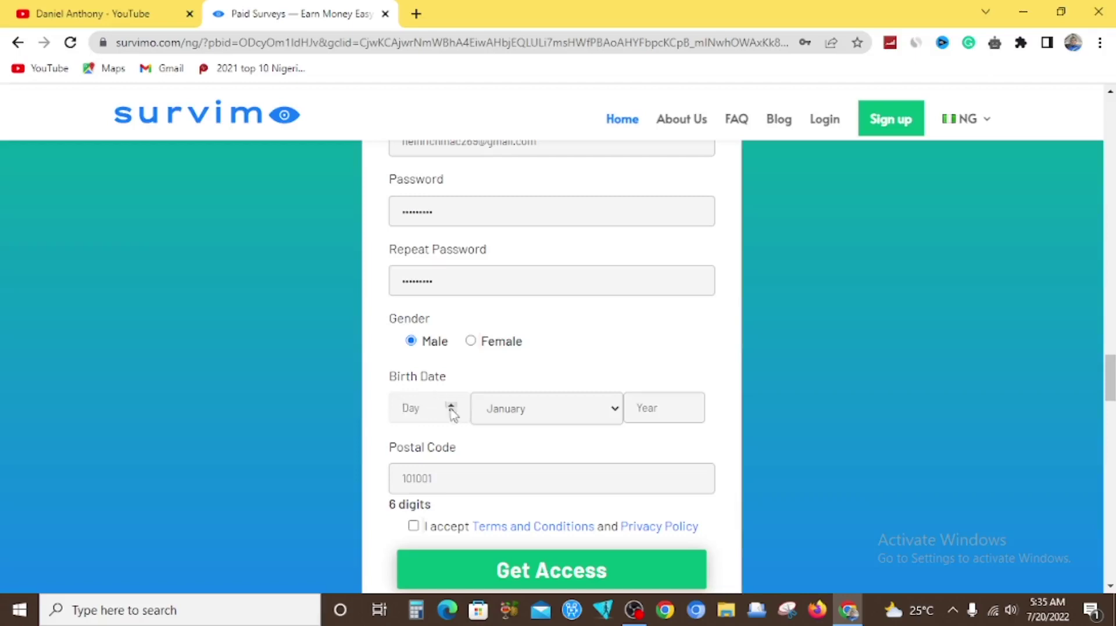
{"action": "left_click", "coordinate": [491, 480]}
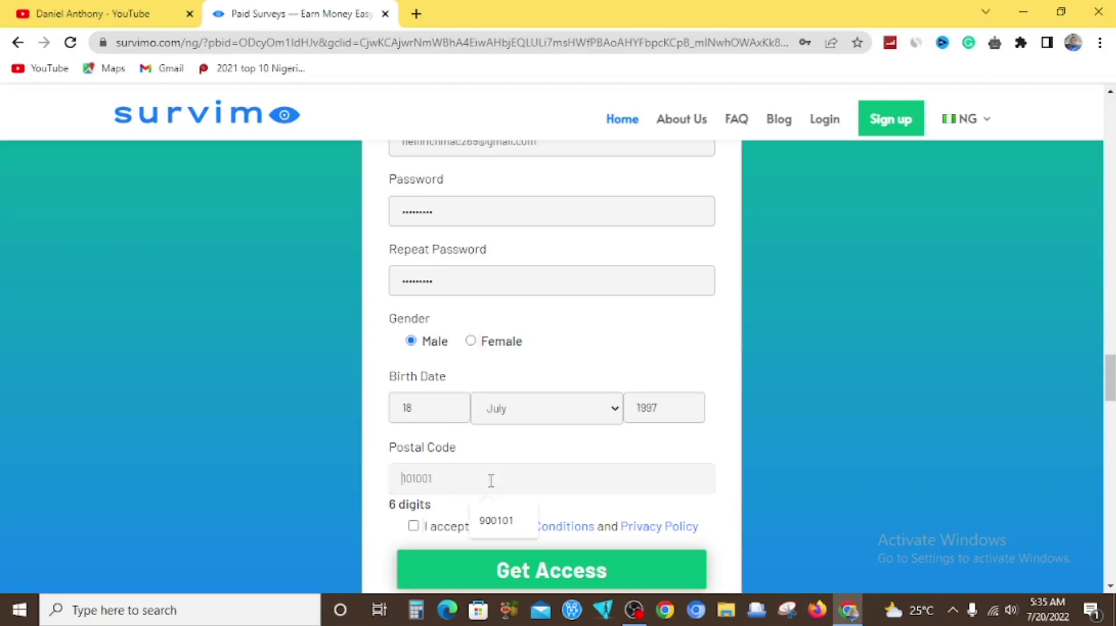
{"action": "left_click", "coordinate": [502, 519]}
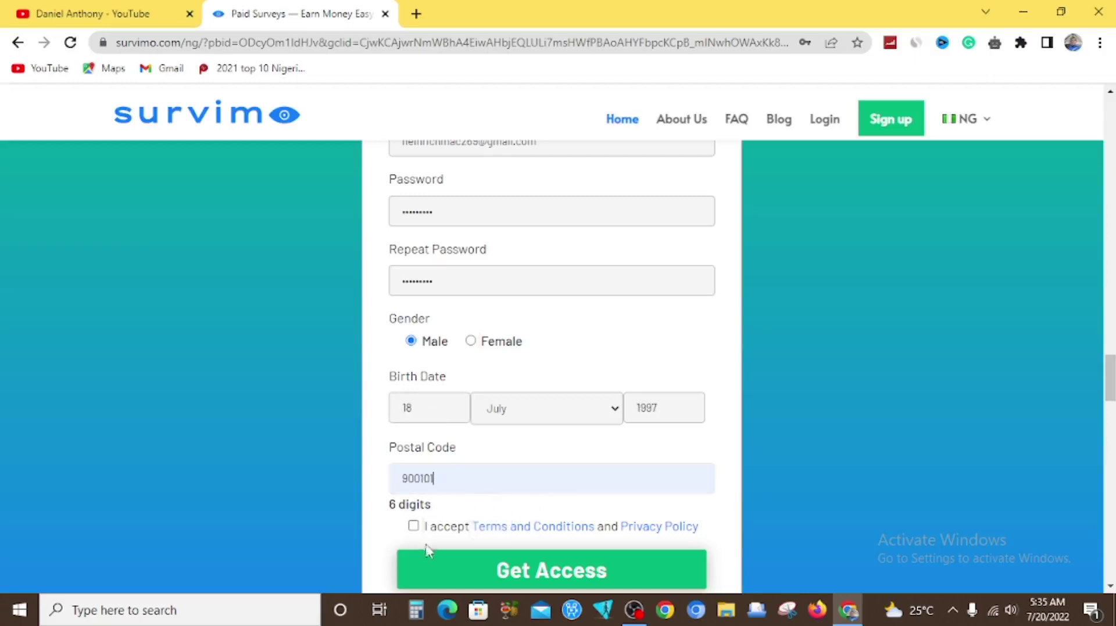
{"action": "left_click", "coordinate": [413, 526]}
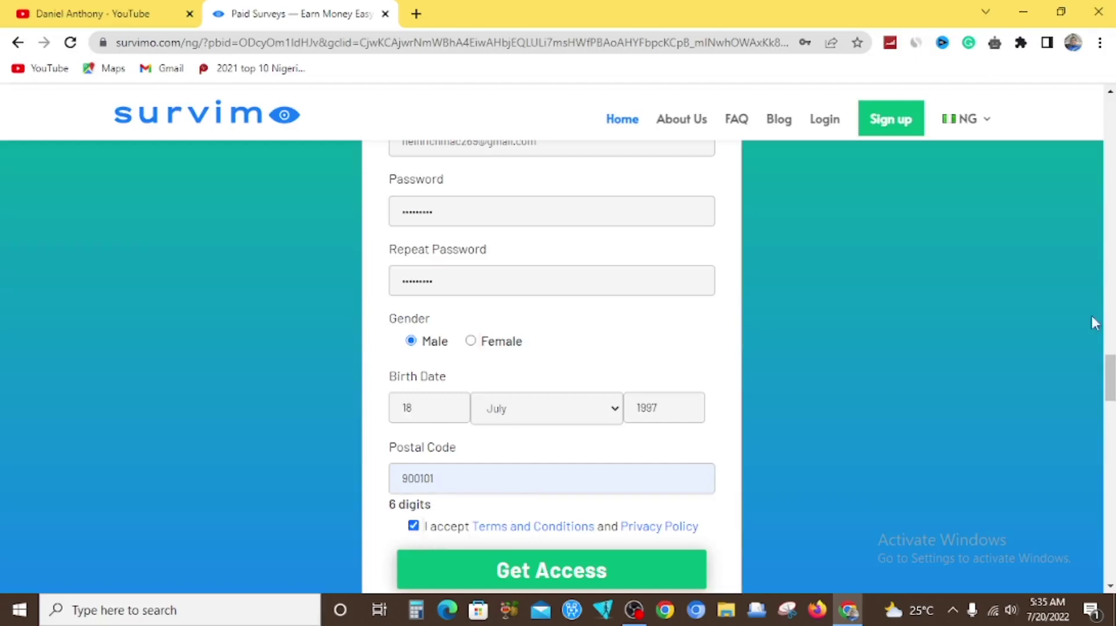
{"action": "left_click_drag", "start_coordinate": [1110, 378], "coordinate": [1110, 387]}
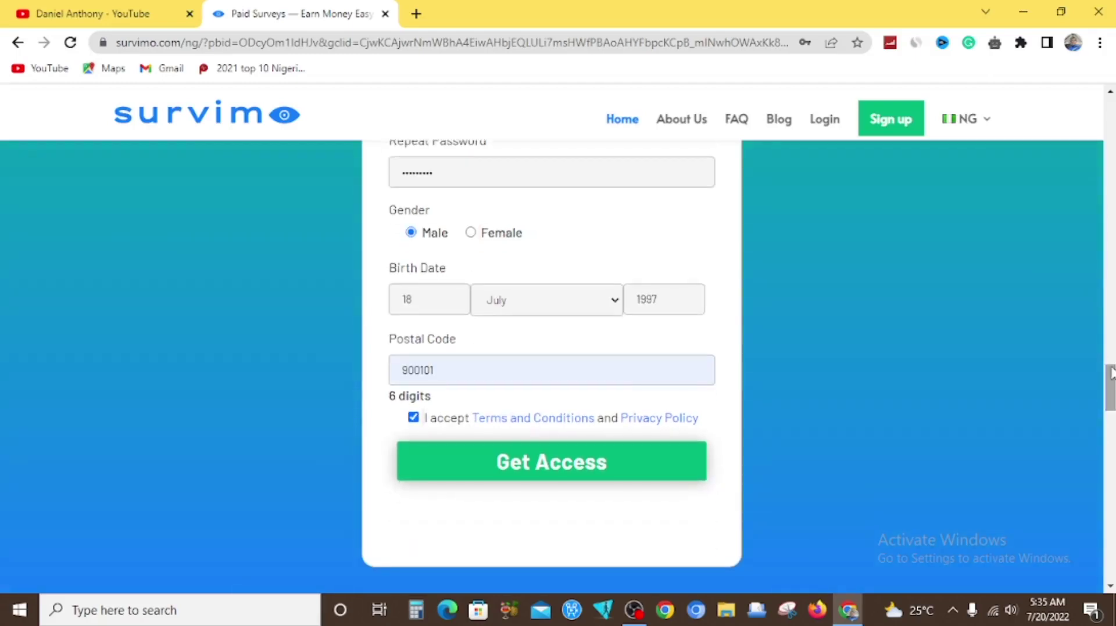
Submit the sign-up form, save the password in Chrome, and close the confirmation-page advert
{"action": "left_click", "coordinate": [525, 460]}
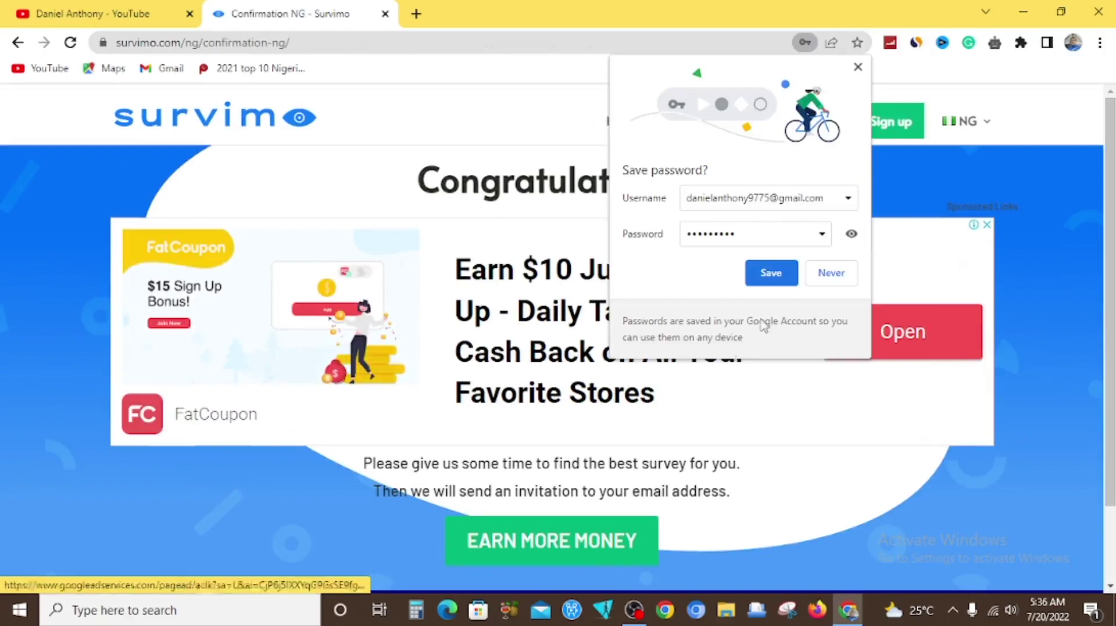
{"action": "left_click", "coordinate": [764, 280]}
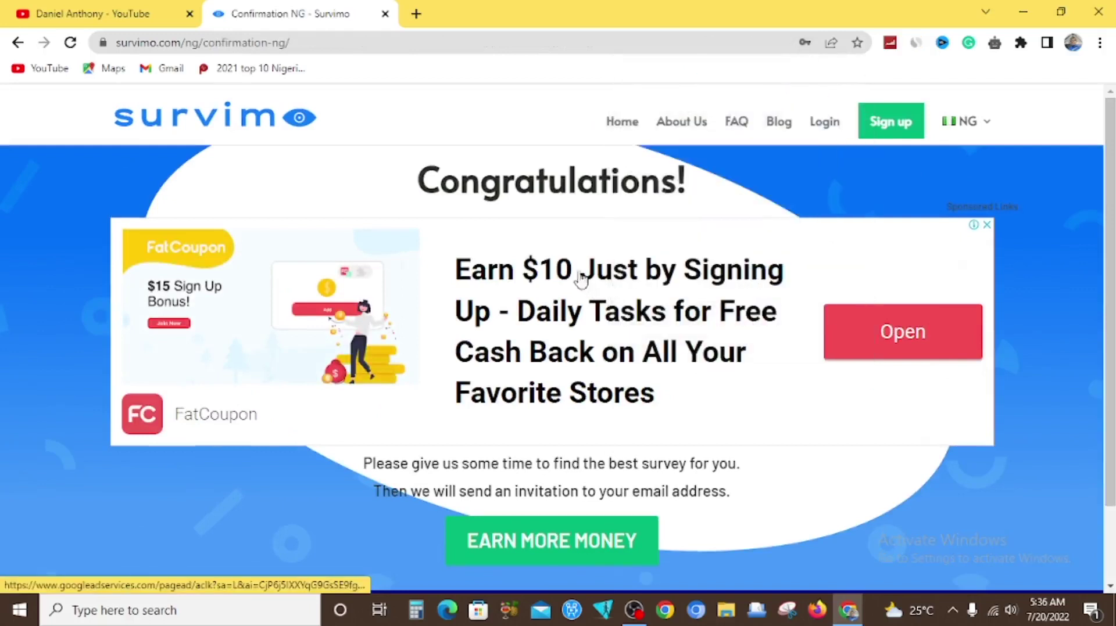
{"action": "left_click", "coordinate": [988, 225]}
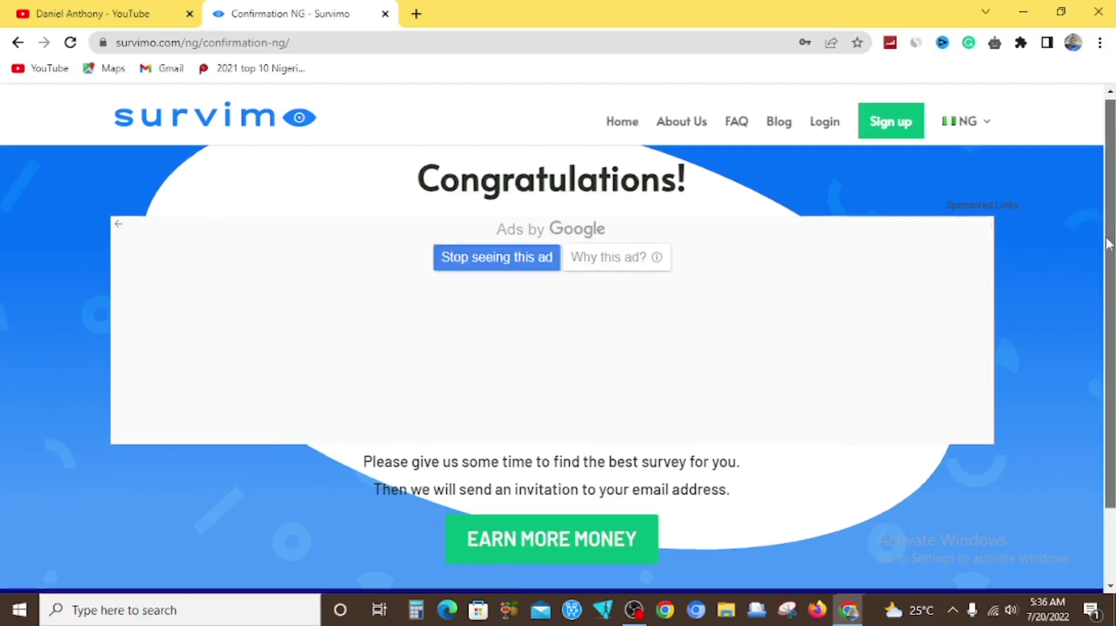
{"action": "scroll", "coordinate": [1090, 268], "scroll_direction": "down", "scroll_amount": 1}
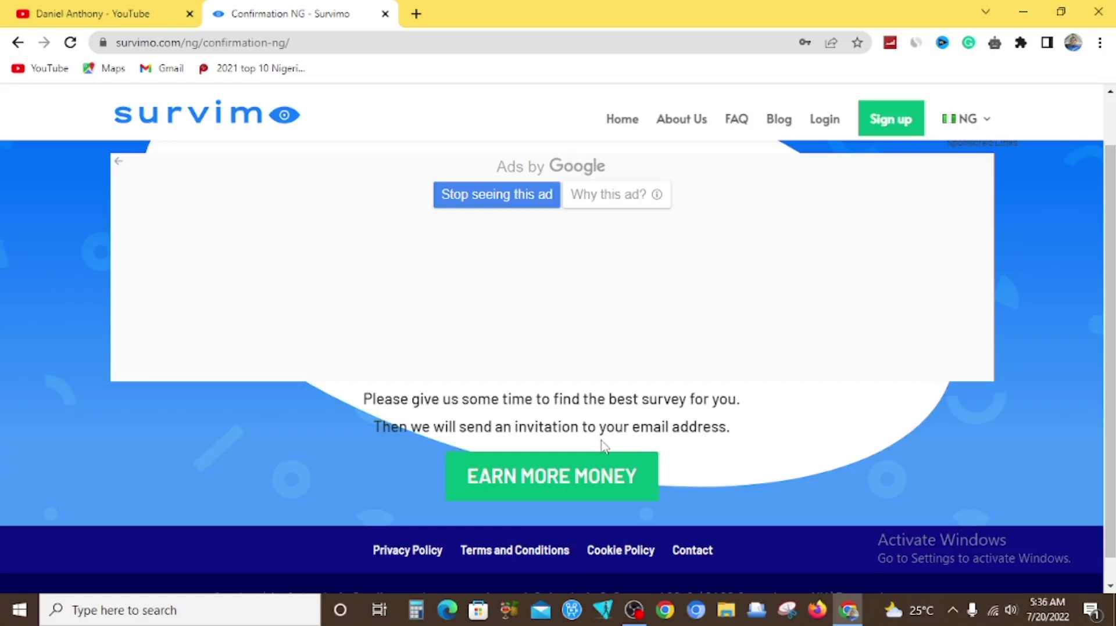
{"action": "scroll", "coordinate": [1113, 318], "scroll_direction": "down", "scroll_amount": 1}
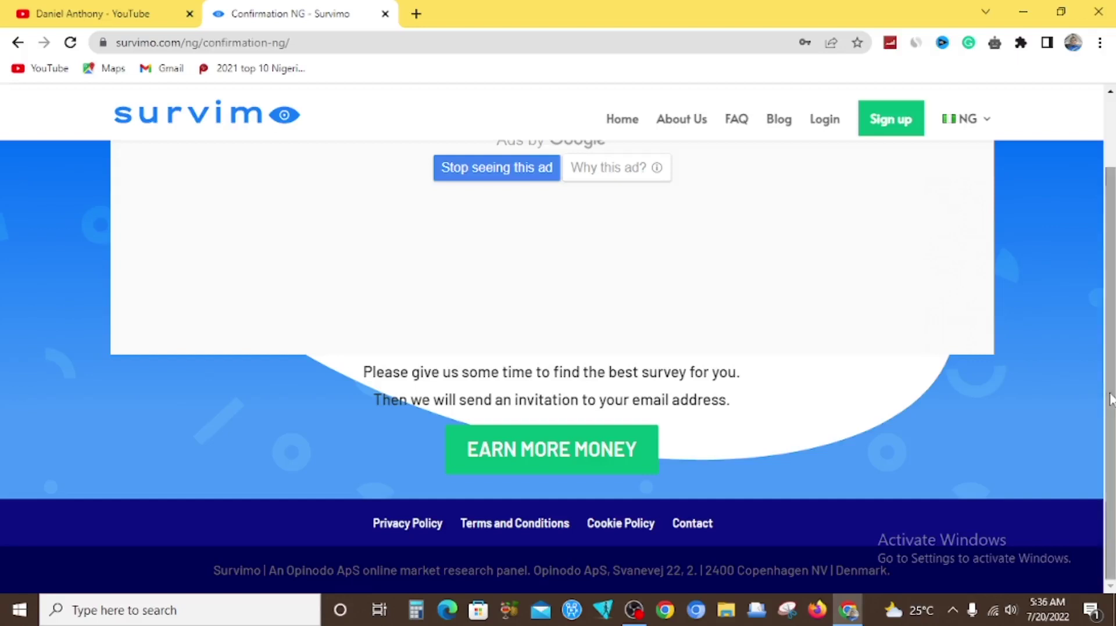
{"action": "scroll", "coordinate": [1108, 401], "scroll_direction": "up", "scroll_amount": 3}
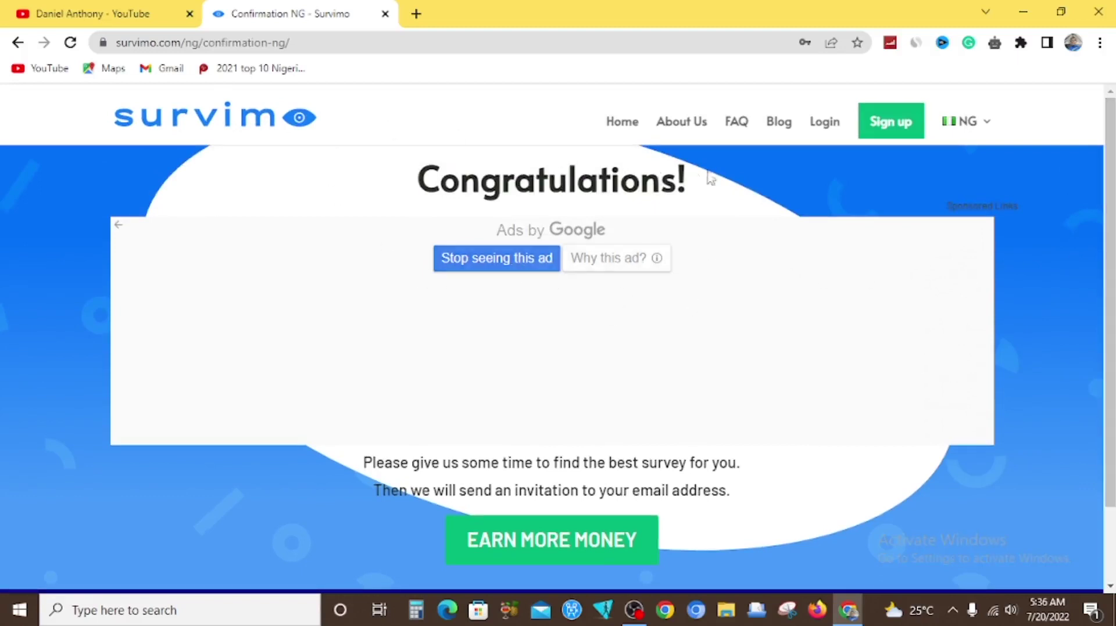
Open Gmail in a new tab and open the Welcome to Survimo email to its activation link
{"action": "left_click", "coordinate": [416, 13]}
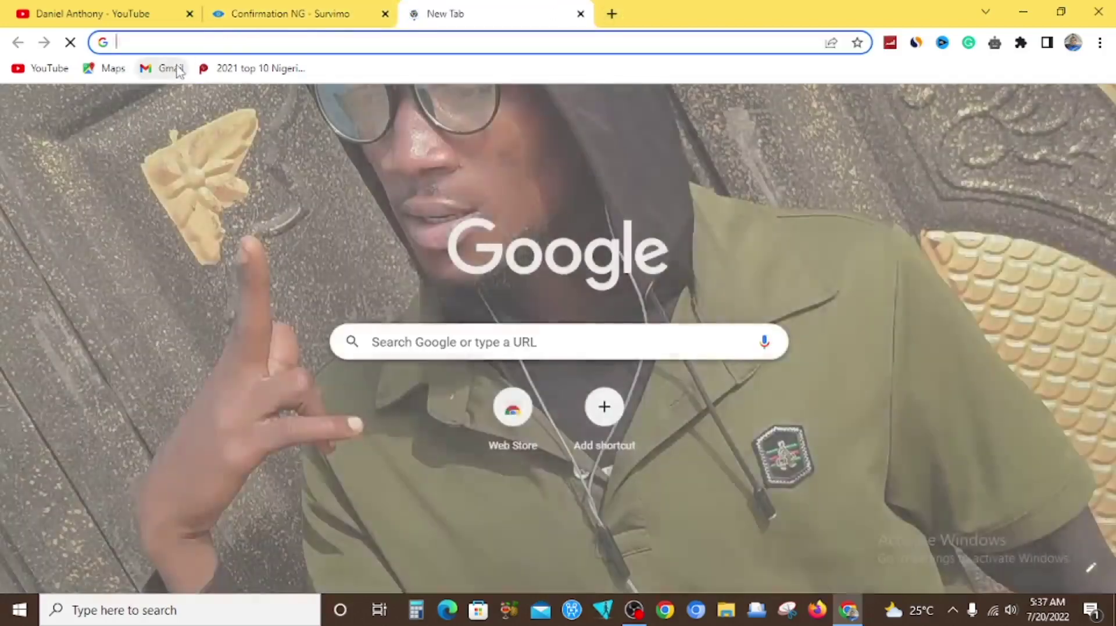
{"action": "left_click", "coordinate": [174, 69]}
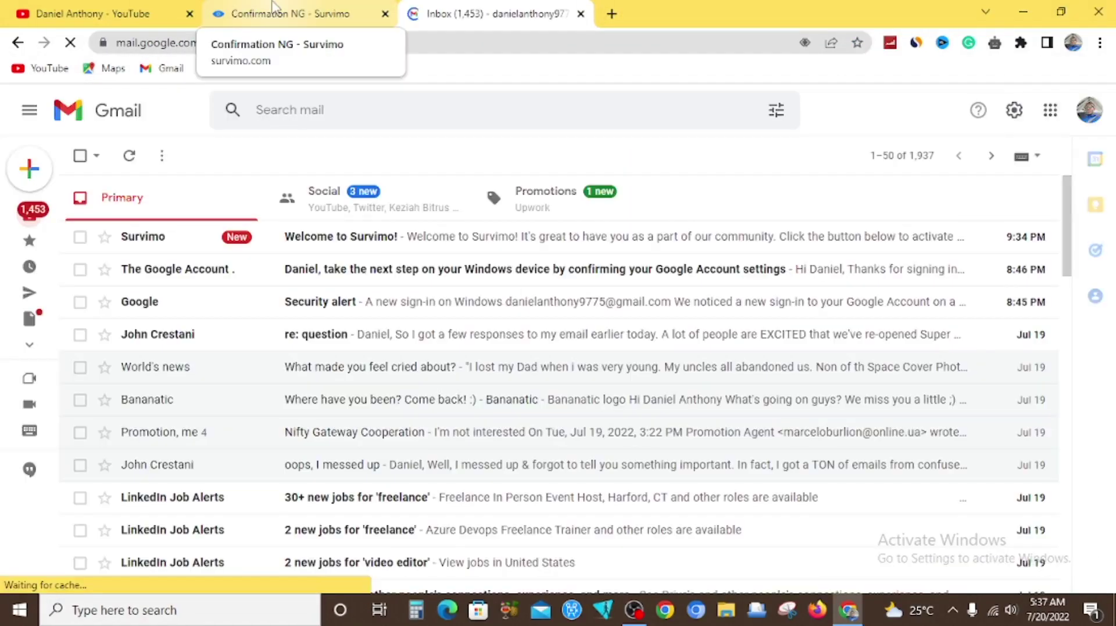
{"action": "left_click", "coordinate": [340, 249]}
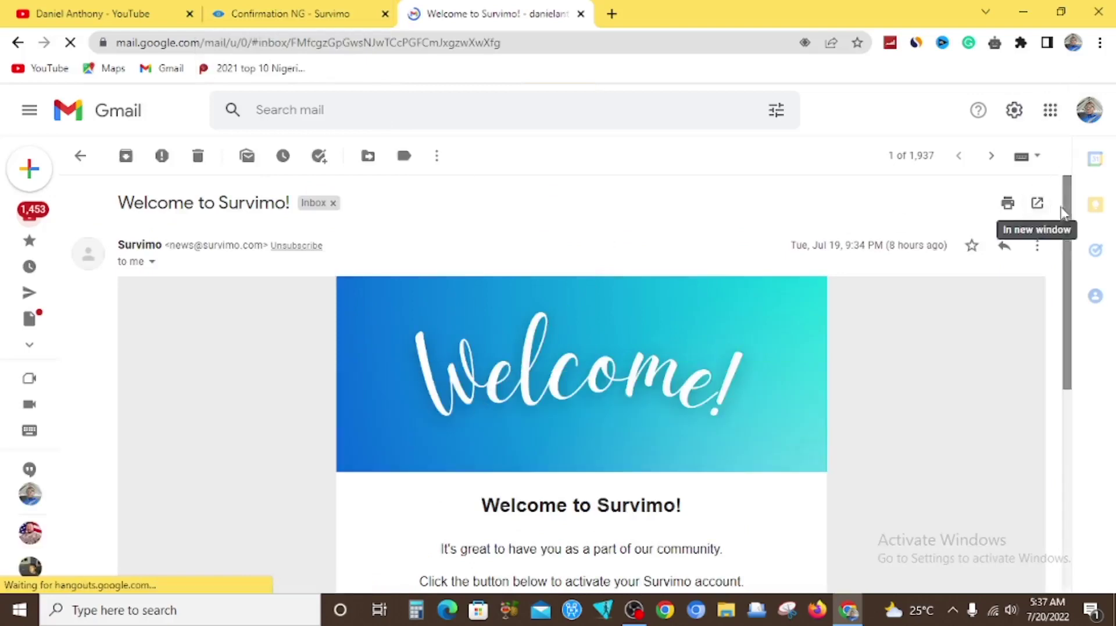
{"action": "left_click_drag", "start_coordinate": [1065, 211], "coordinate": [1039, 371]}
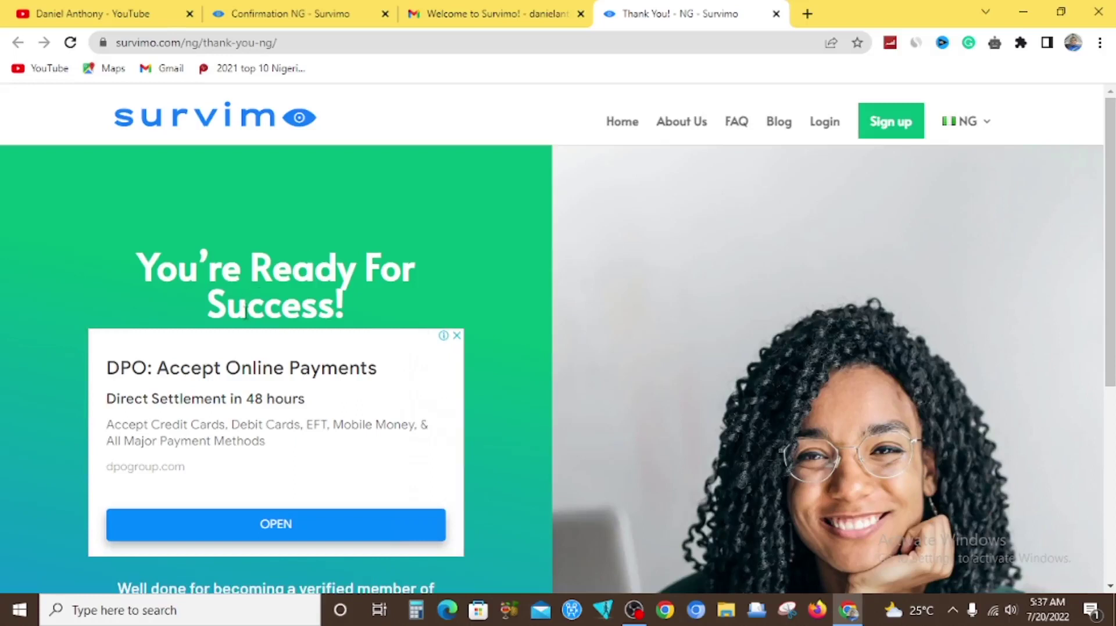
Log in with the pasted email and password, save the password, and go to Profile
{"action": "left_click", "coordinate": [825, 125]}
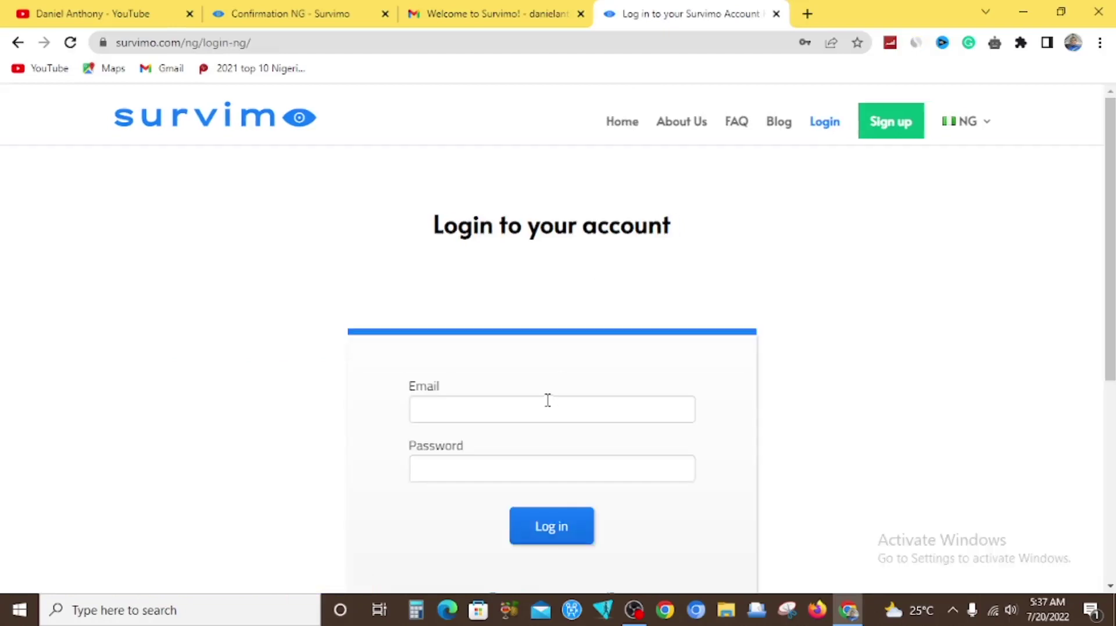
{"action": "left_click", "coordinate": [548, 400]}
{"action": "key", "text": "ctrl+v"}
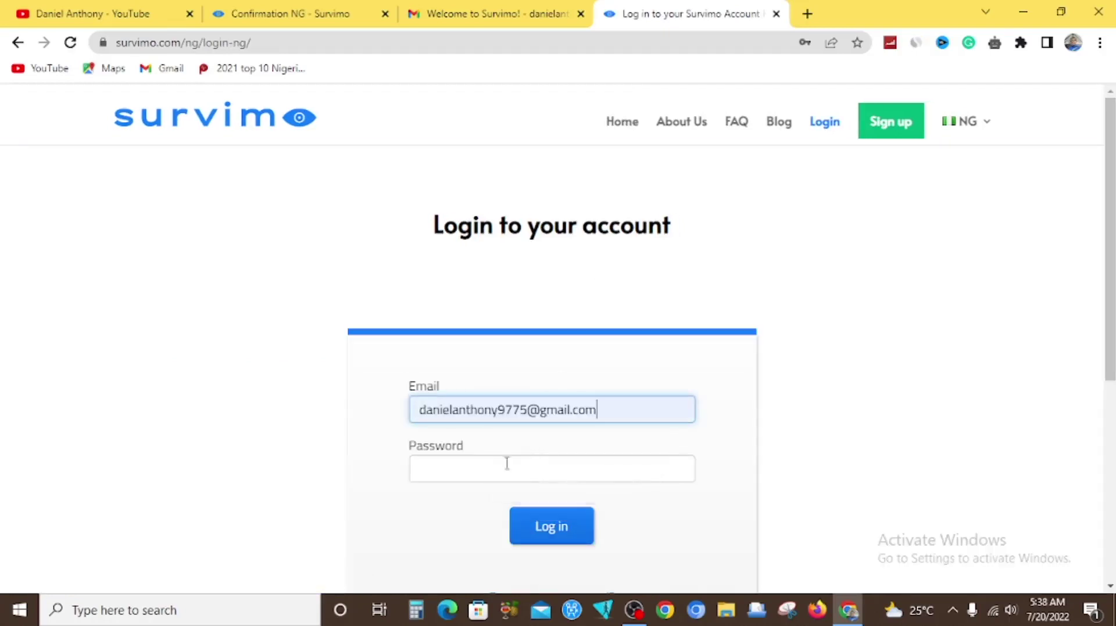
{"action": "left_click", "coordinate": [505, 466]}
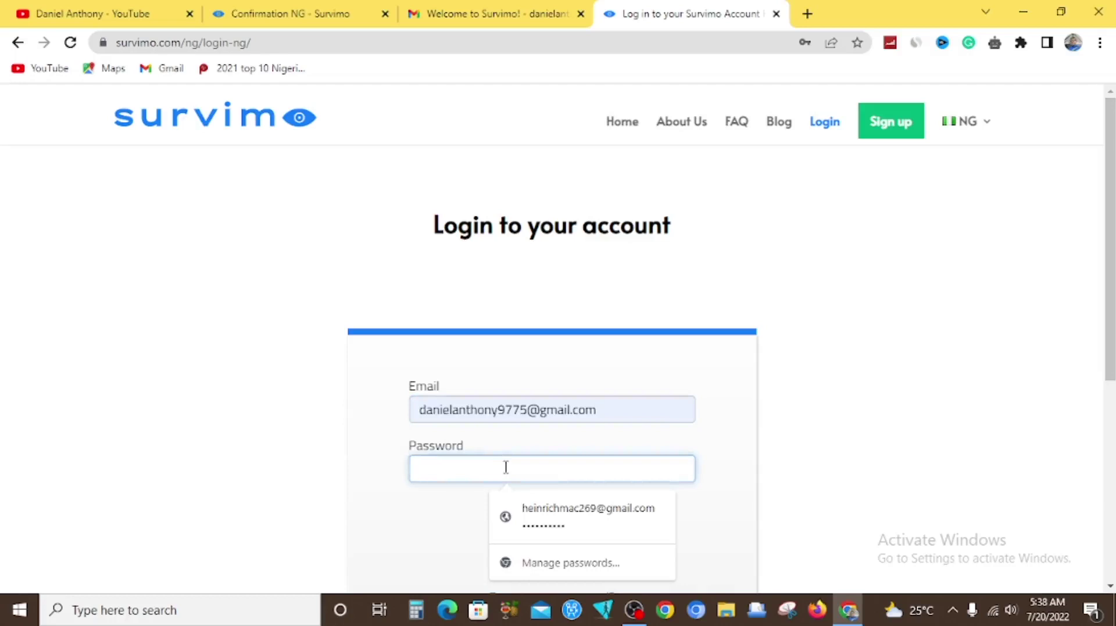
{"action": "key", "text": "ctrl+v"}
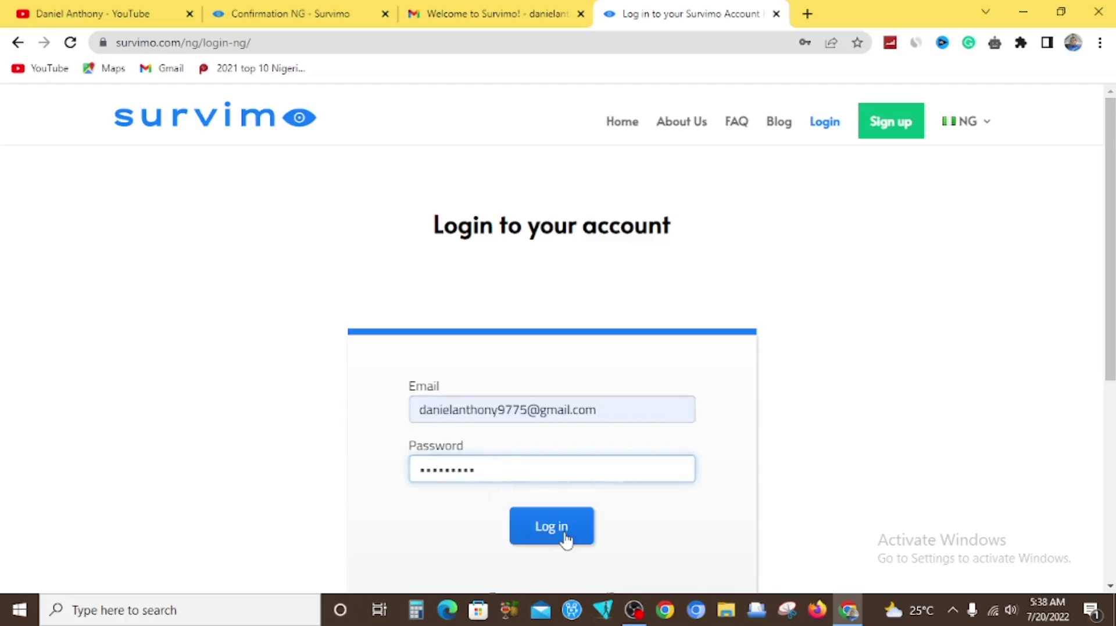
{"action": "left_click", "coordinate": [566, 532]}
{"action": "left_click", "coordinate": [767, 274]}
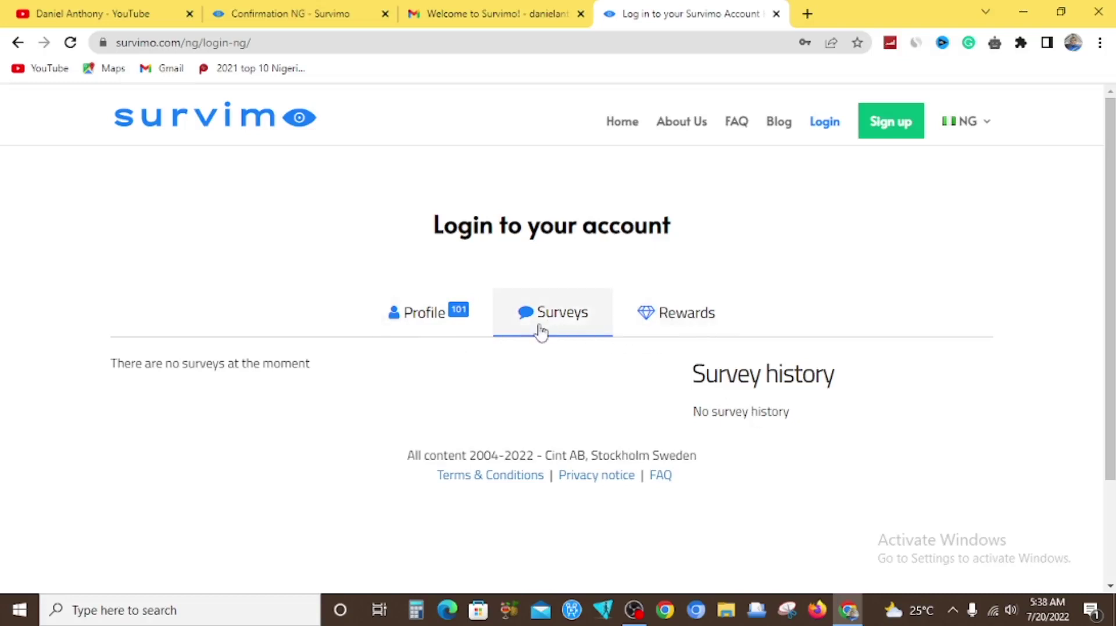
{"action": "left_click", "coordinate": [429, 318]}
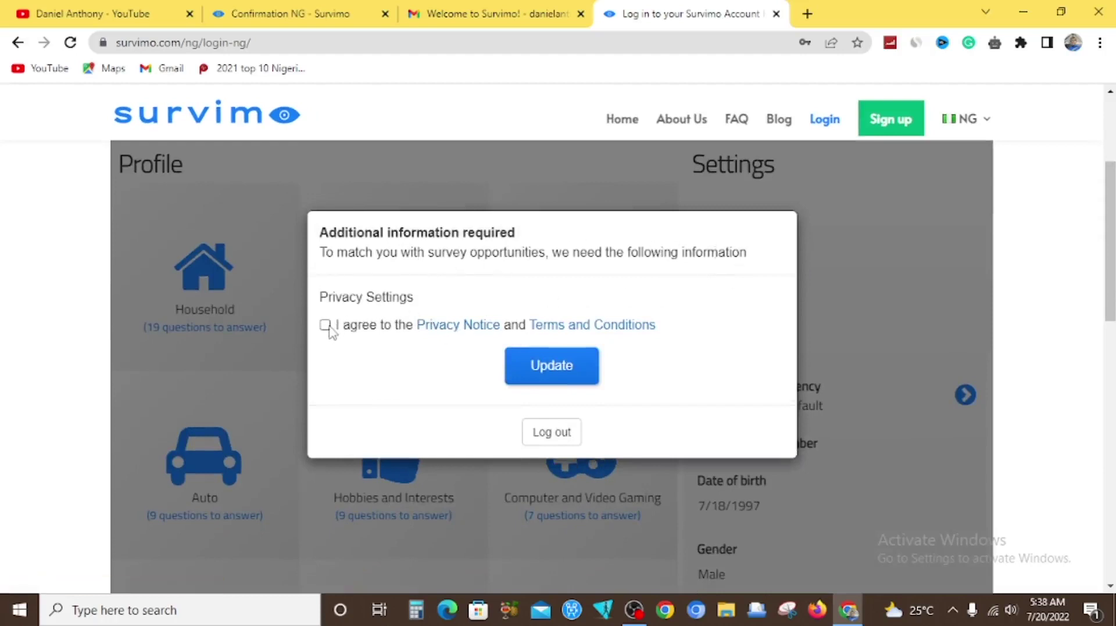
Agree to the Privacy Notice and scroll the consent dialog that follows
{"action": "left_click", "coordinate": [529, 367]}
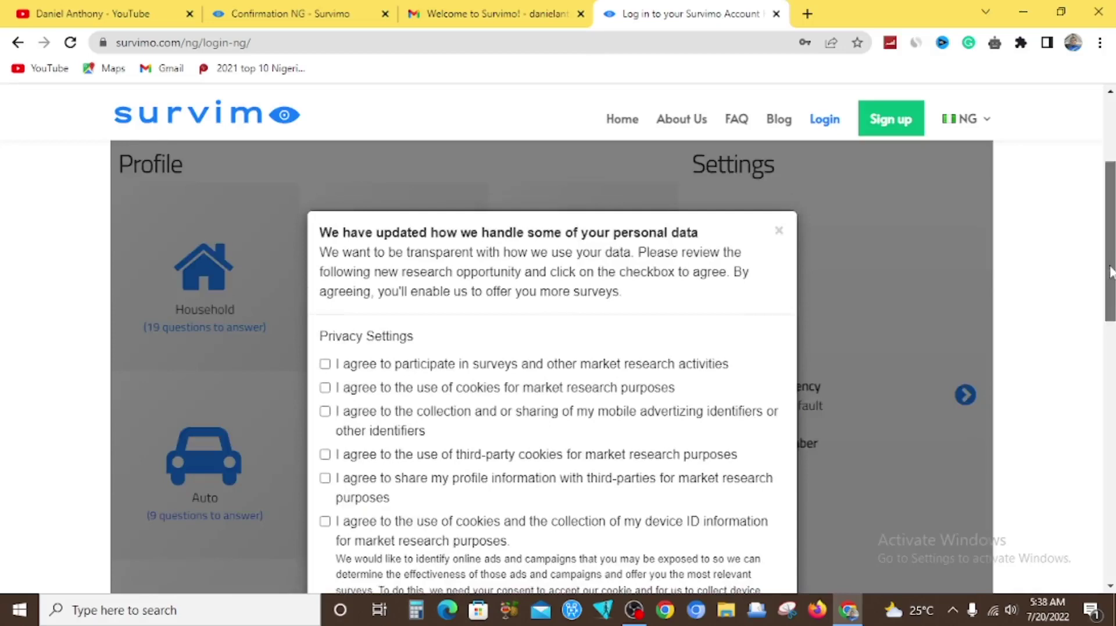
{"action": "mouse_move", "coordinate": [1110, 271]}
{"action": "left_mouse_down"}
{"action": "mouse_move", "coordinate": [1080, 315]}
{"action": "mouse_move", "coordinate": [1083, 285]}
{"action": "left_mouse_up"}
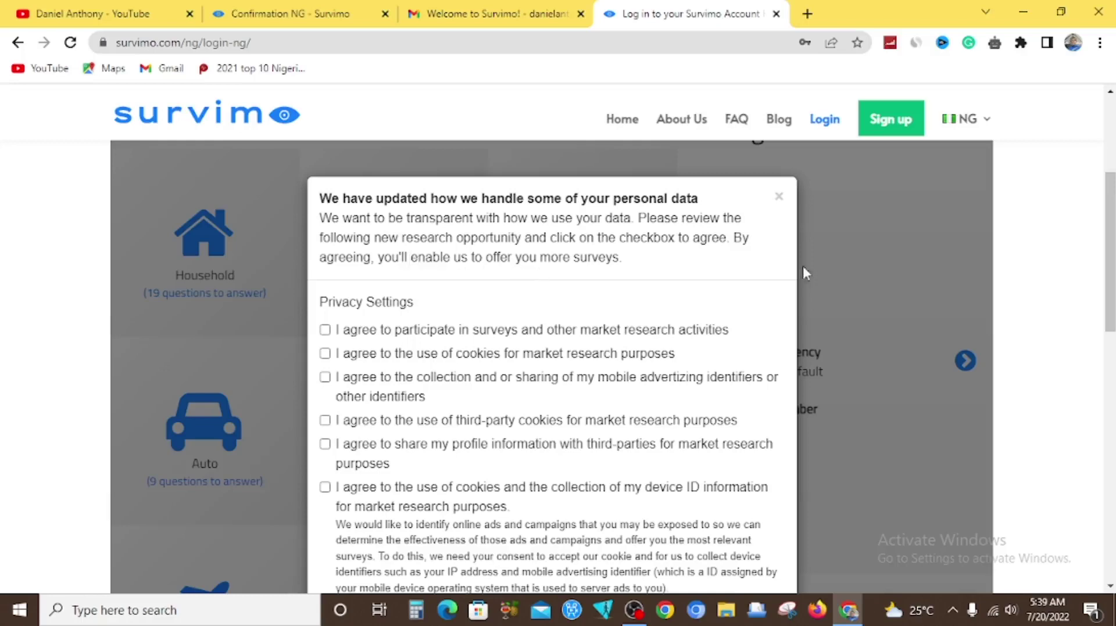
Scroll the Privacy Settings dialog and submit all six ticked consent statements
{"action": "left_click_drag", "start_coordinate": [1107, 279], "coordinate": [1108, 310]}
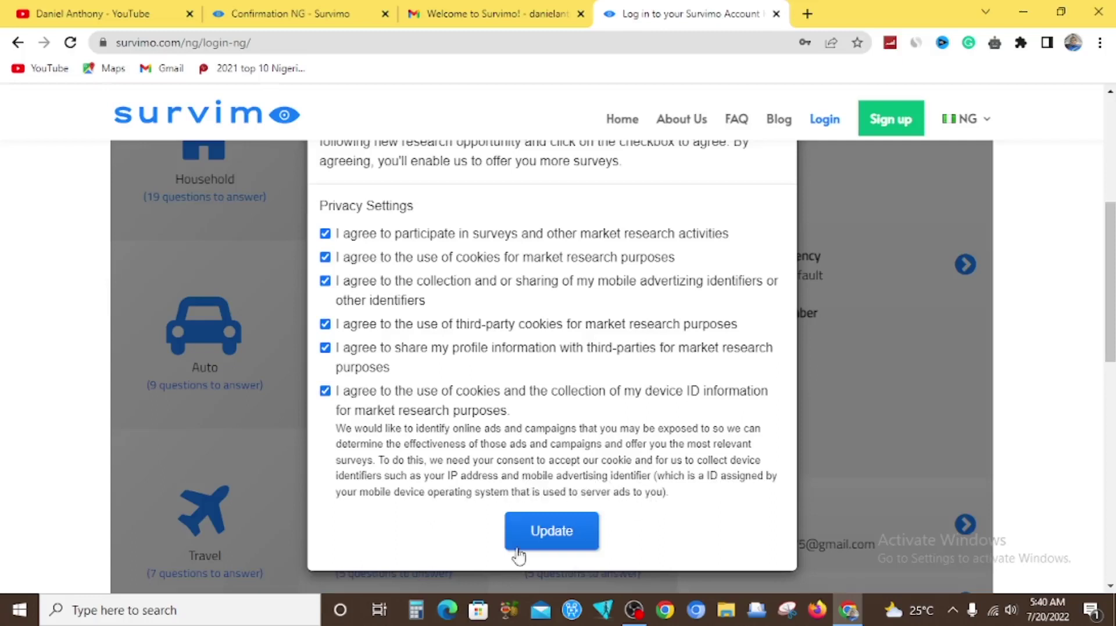
{"action": "left_click", "coordinate": [549, 539]}
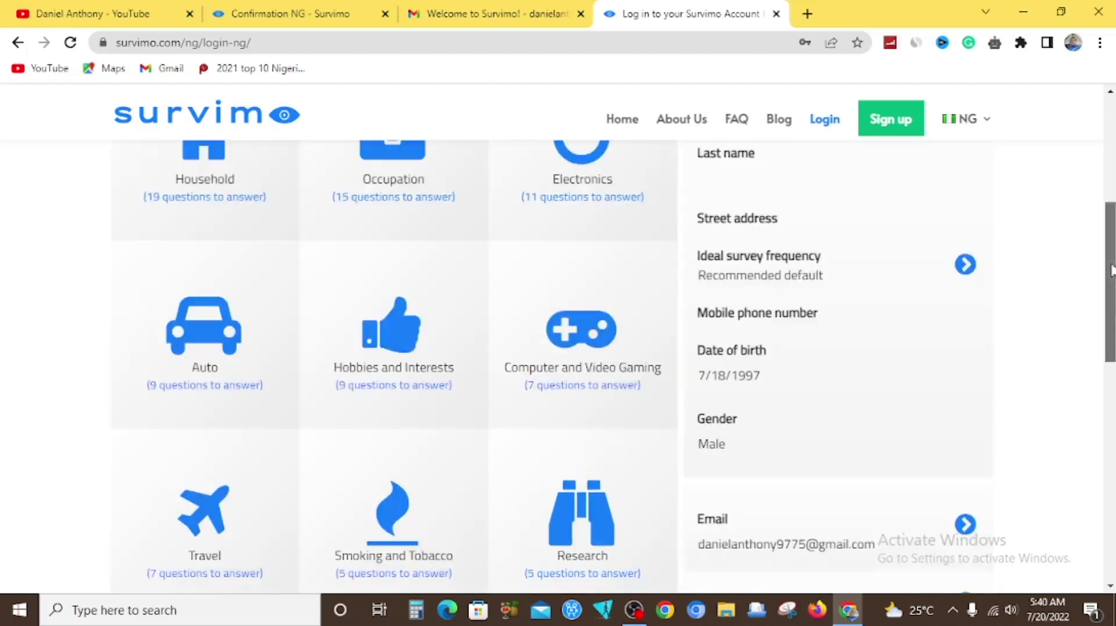
Scroll down and back up the Profile page's question categories and account settings
{"action": "left_click_drag", "start_coordinate": [1111, 262], "coordinate": [1109, 357]}
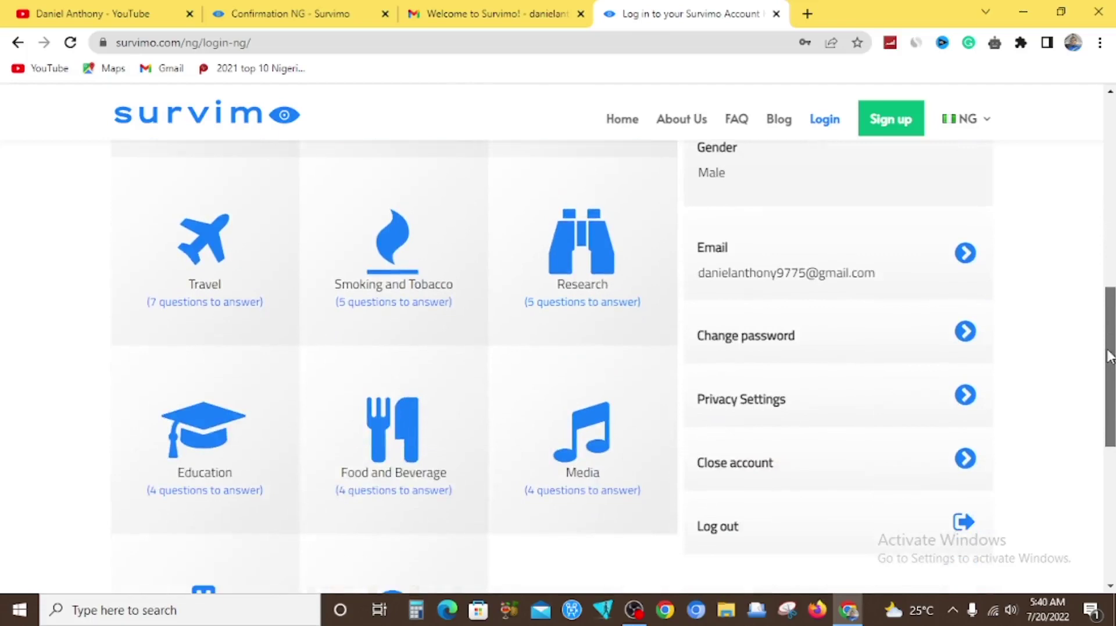
{"action": "left_click_drag", "start_coordinate": [1110, 353], "coordinate": [1099, 416]}
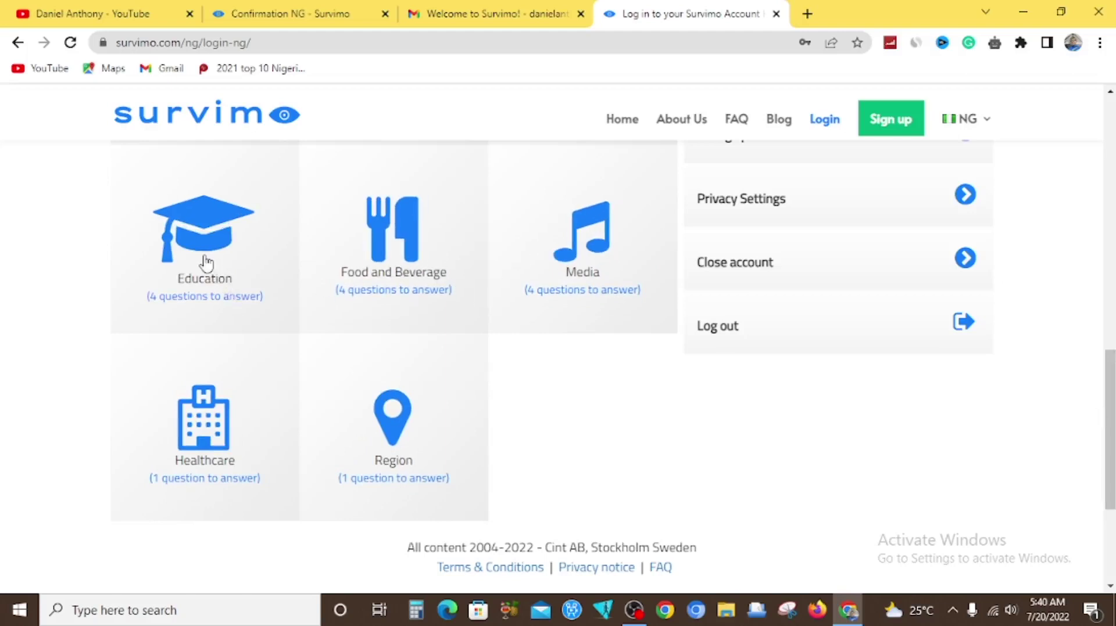
{"action": "scroll", "coordinate": [1098, 338], "scroll_direction": "up", "scroll_amount": 10}
{"action": "scroll", "coordinate": [1073, 304], "scroll_direction": "up", "scroll_amount": 3}
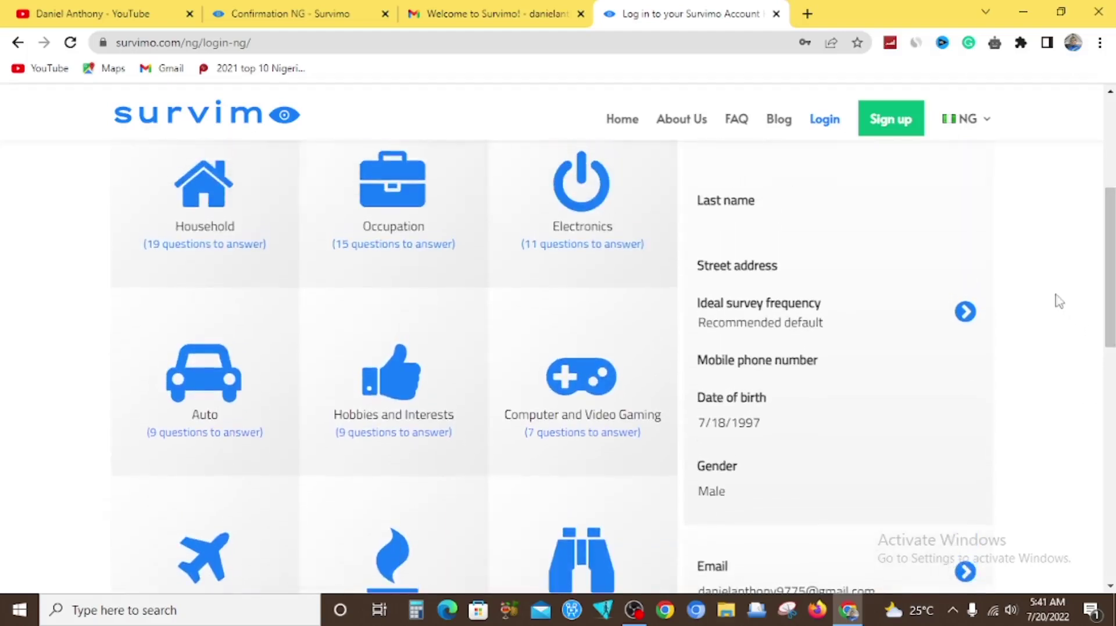
{"action": "mouse_move", "coordinate": [1106, 284]}
{"action": "left_mouse_down"}
{"action": "mouse_move", "coordinate": [1111, 230]}
{"action": "mouse_move", "coordinate": [1111, 253]}
{"action": "left_mouse_up"}
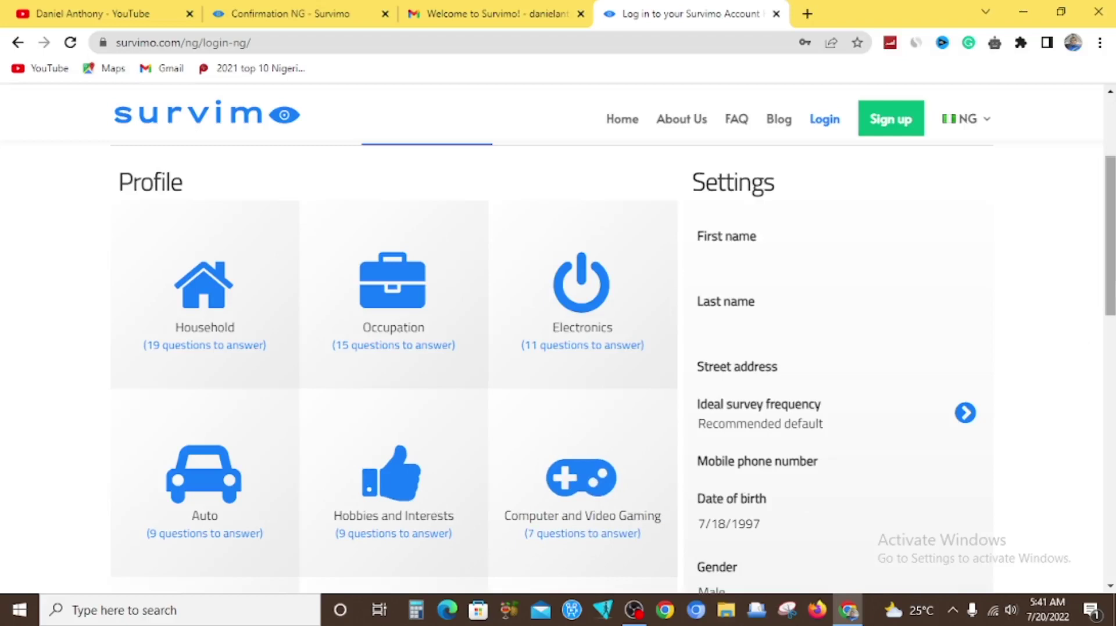
Scroll through the profile dashboard, then switch to the YouTube tab with Ctrl+1
{"action": "left_click_drag", "start_coordinate": [1108, 288], "coordinate": [1107, 404]}
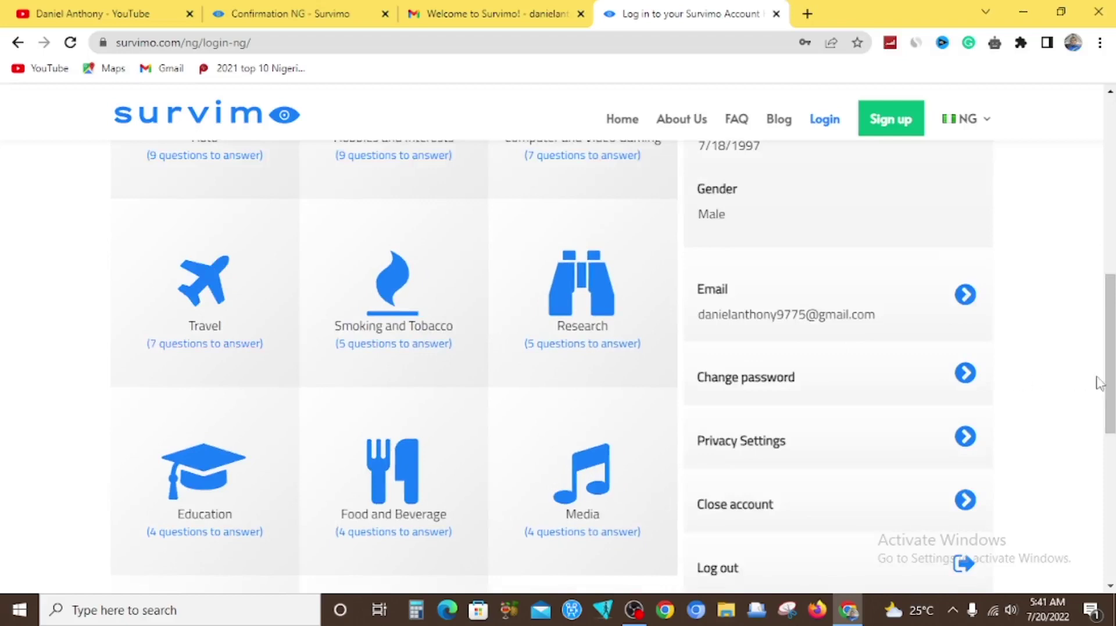
{"action": "left_click_drag", "start_coordinate": [1098, 383], "coordinate": [1098, 448]}
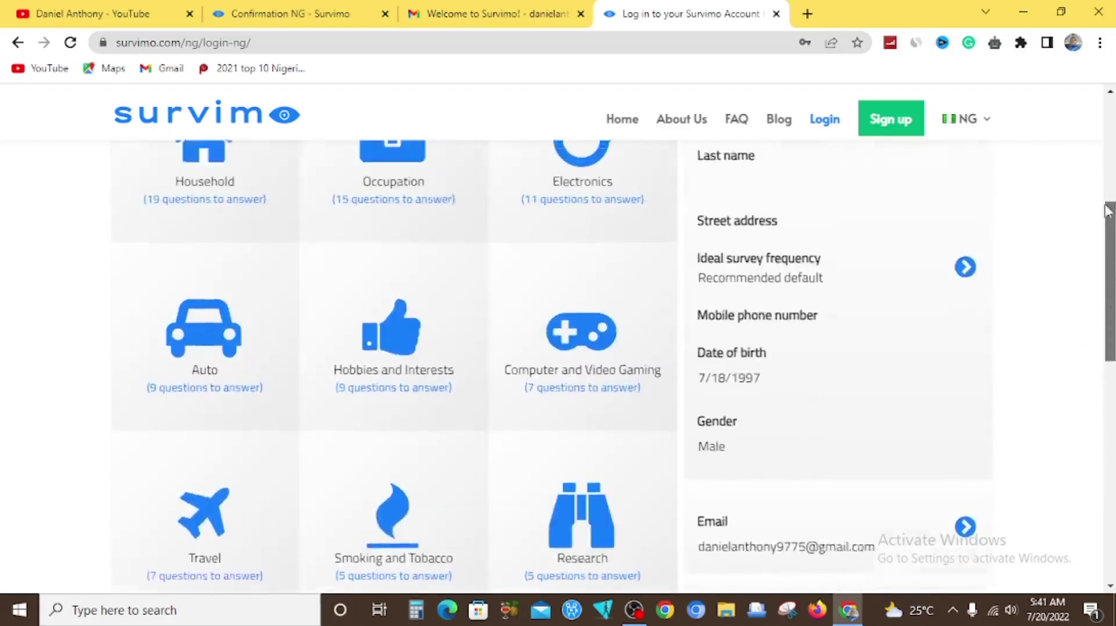
{"action": "mouse_move", "coordinate": [1107, 364]}
{"action": "left_mouse_down"}
{"action": "mouse_move", "coordinate": [1056, 155]}
{"action": "mouse_move", "coordinate": [1110, 110]}
{"action": "left_mouse_up"}
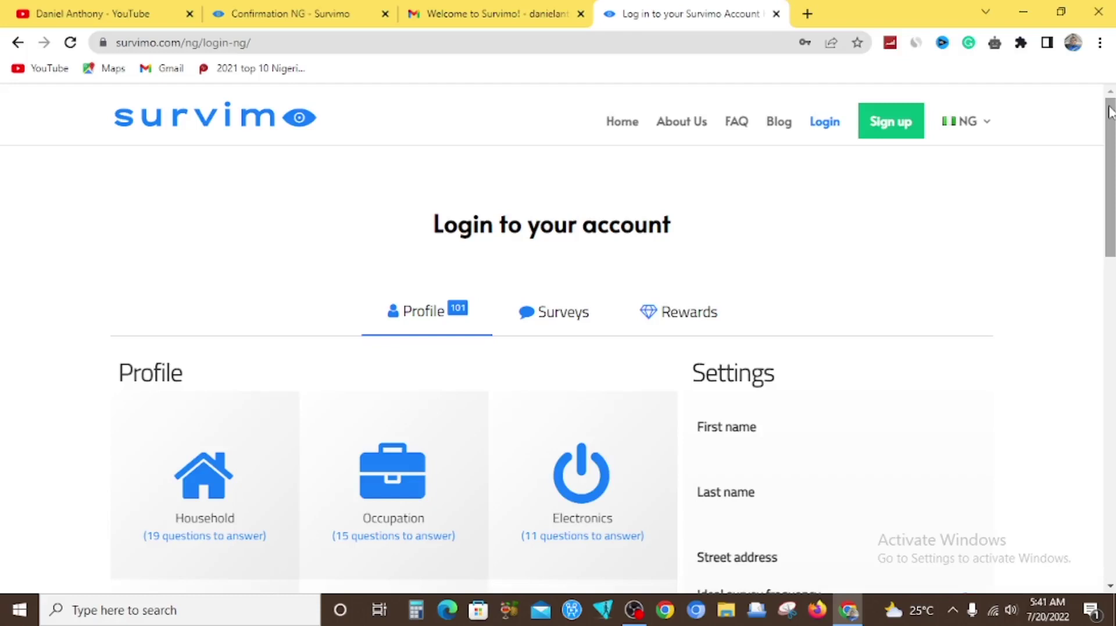
{"action": "left_click_drag", "start_coordinate": [1110, 111], "coordinate": [1110, 160]}
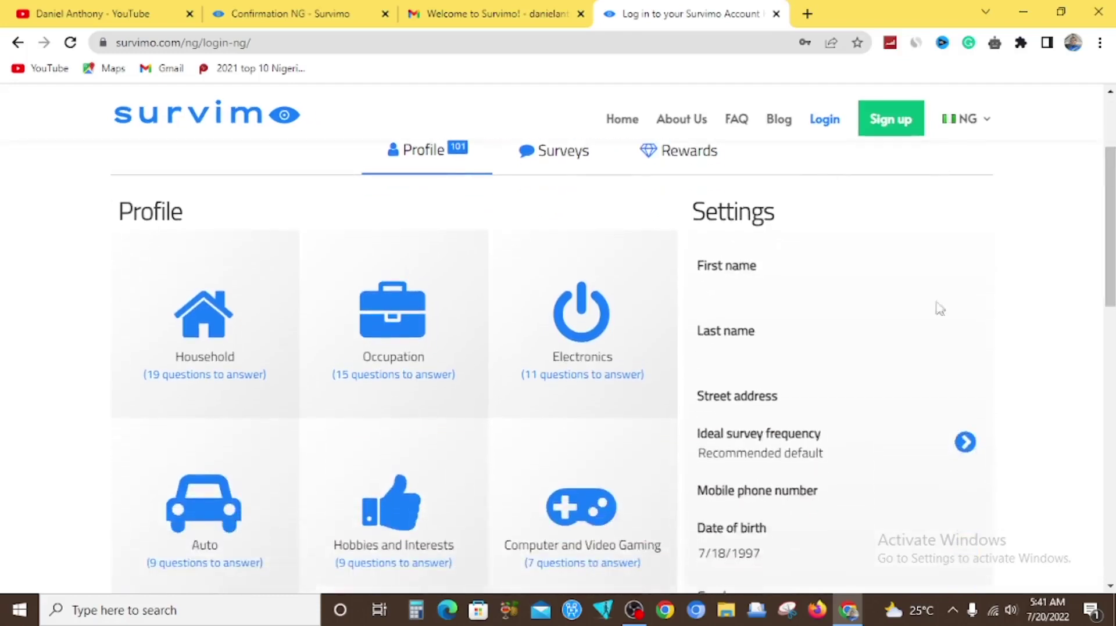
{"action": "left_click_drag", "start_coordinate": [1111, 279], "coordinate": [1080, 506]}
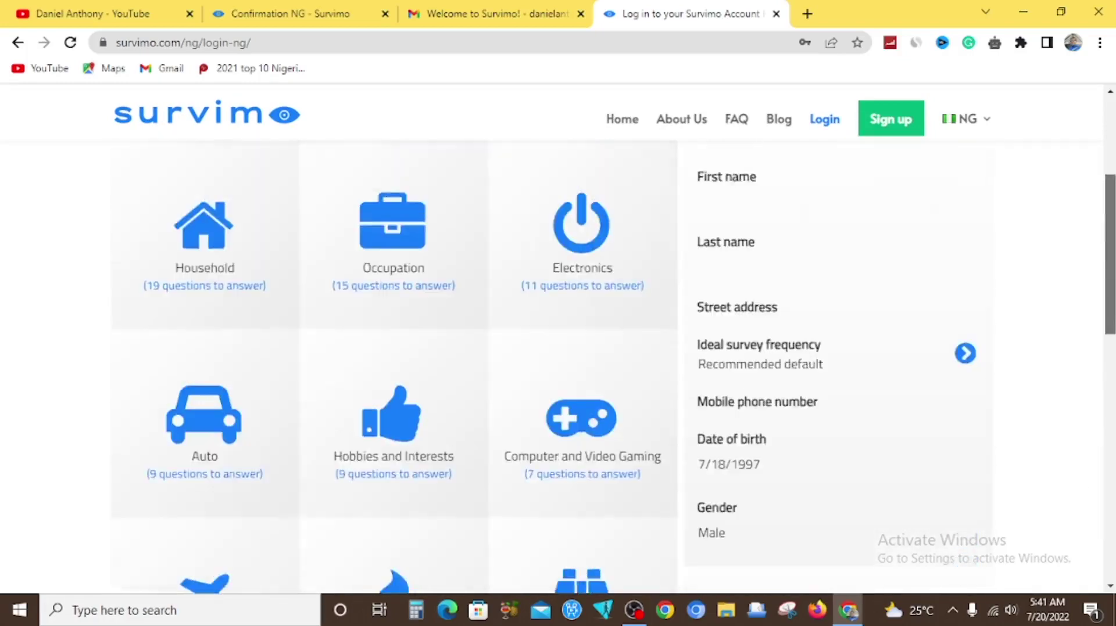
{"action": "left_click_drag", "start_coordinate": [1081, 507], "coordinate": [1078, 7]}
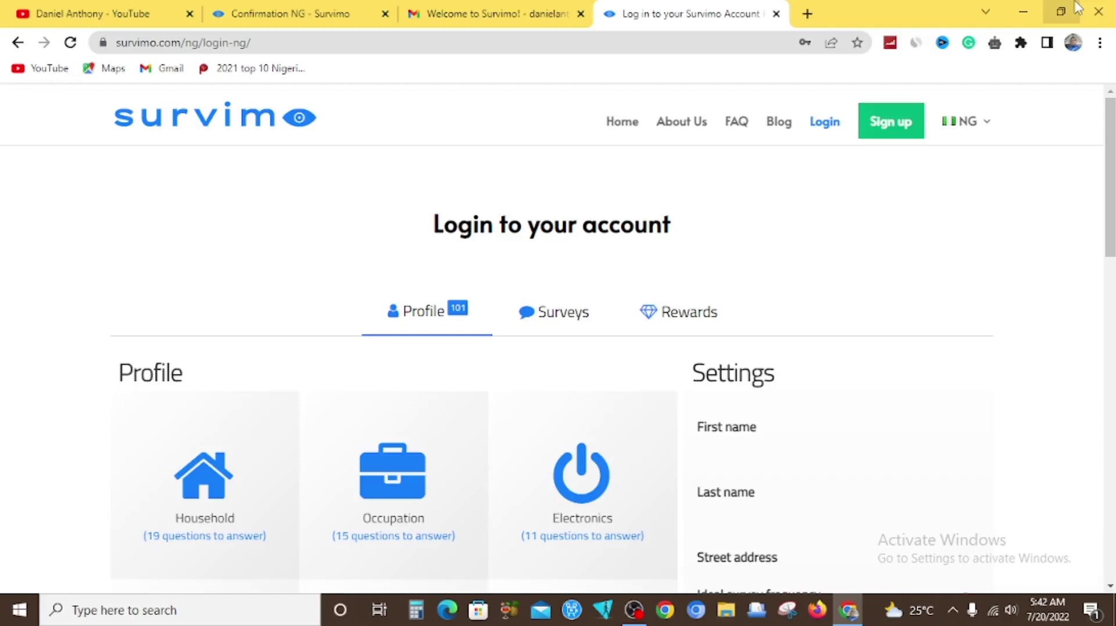
{"action": "key", "text": "ctrl+1"}
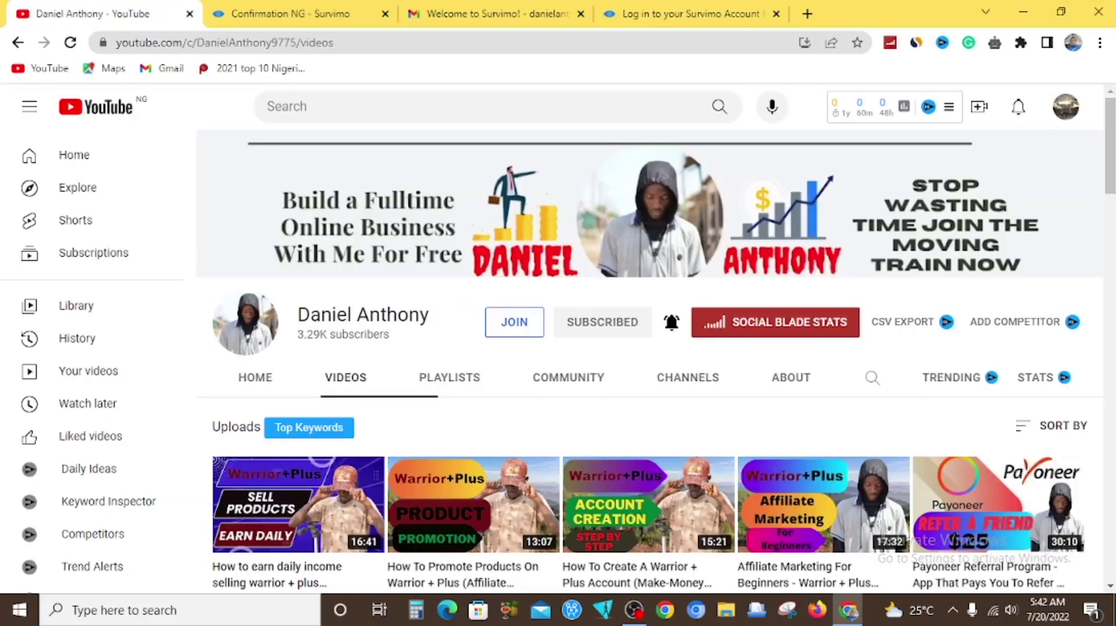